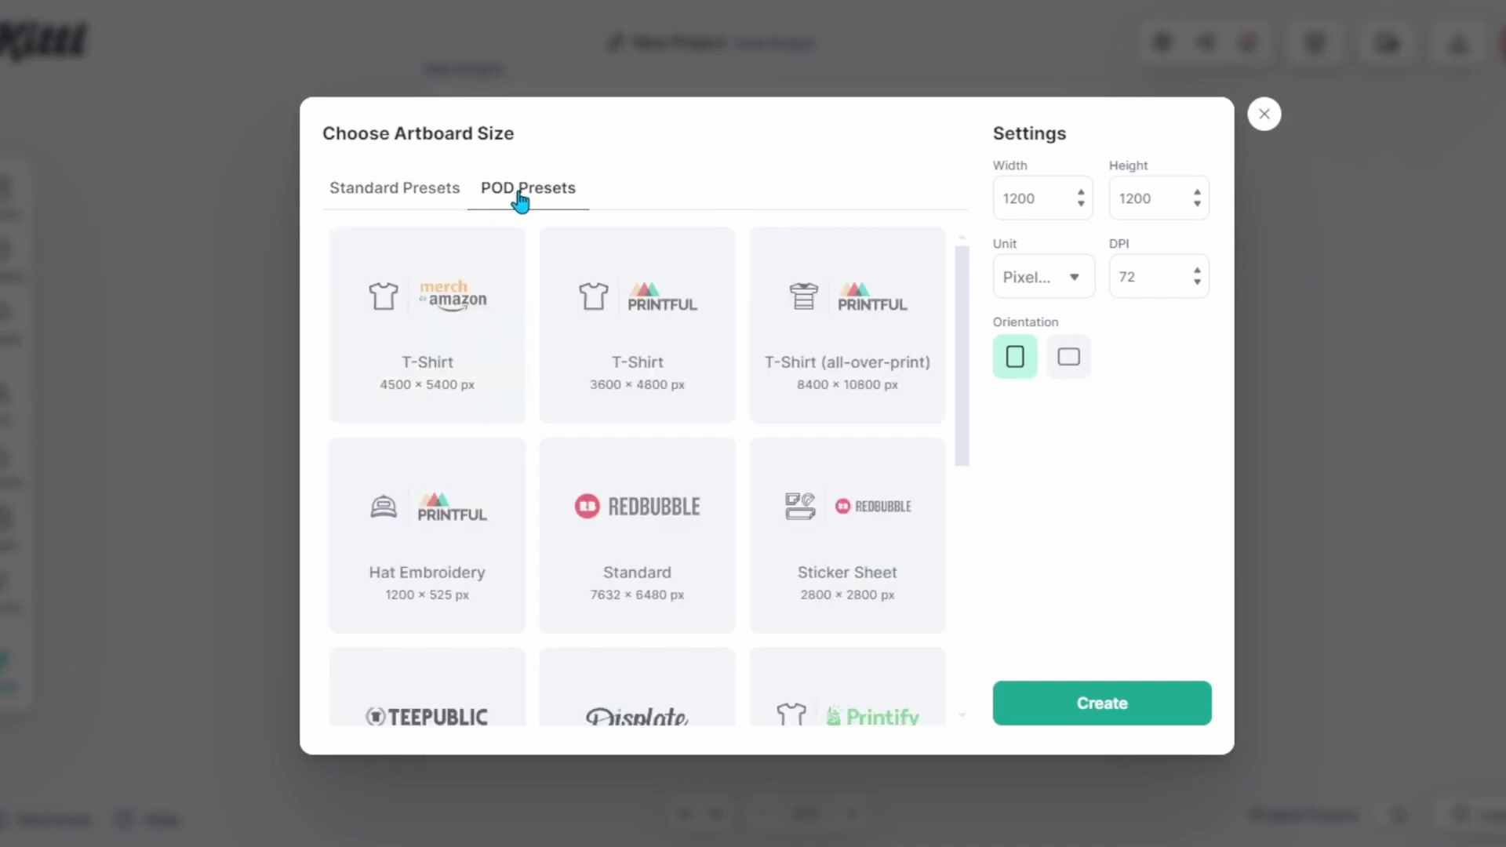
# Create a new artboard from the Printify T-Shirt print-on-demand preset, 4200 × 4800 px.
pyautogui.scroll(-3, 766, 510)
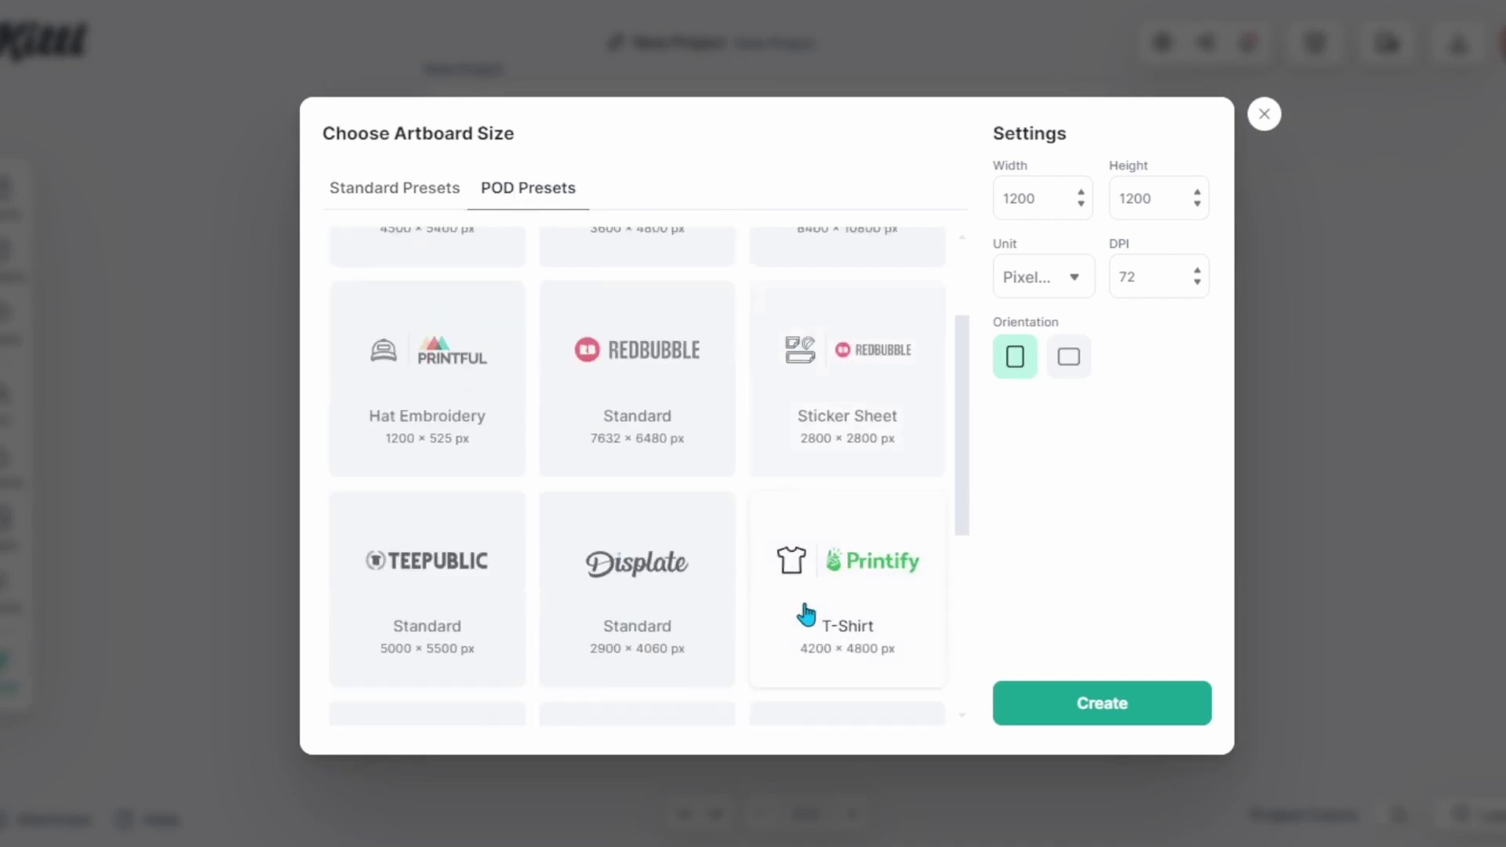
pyautogui.click(829, 558)
pyautogui.click(1108, 705)
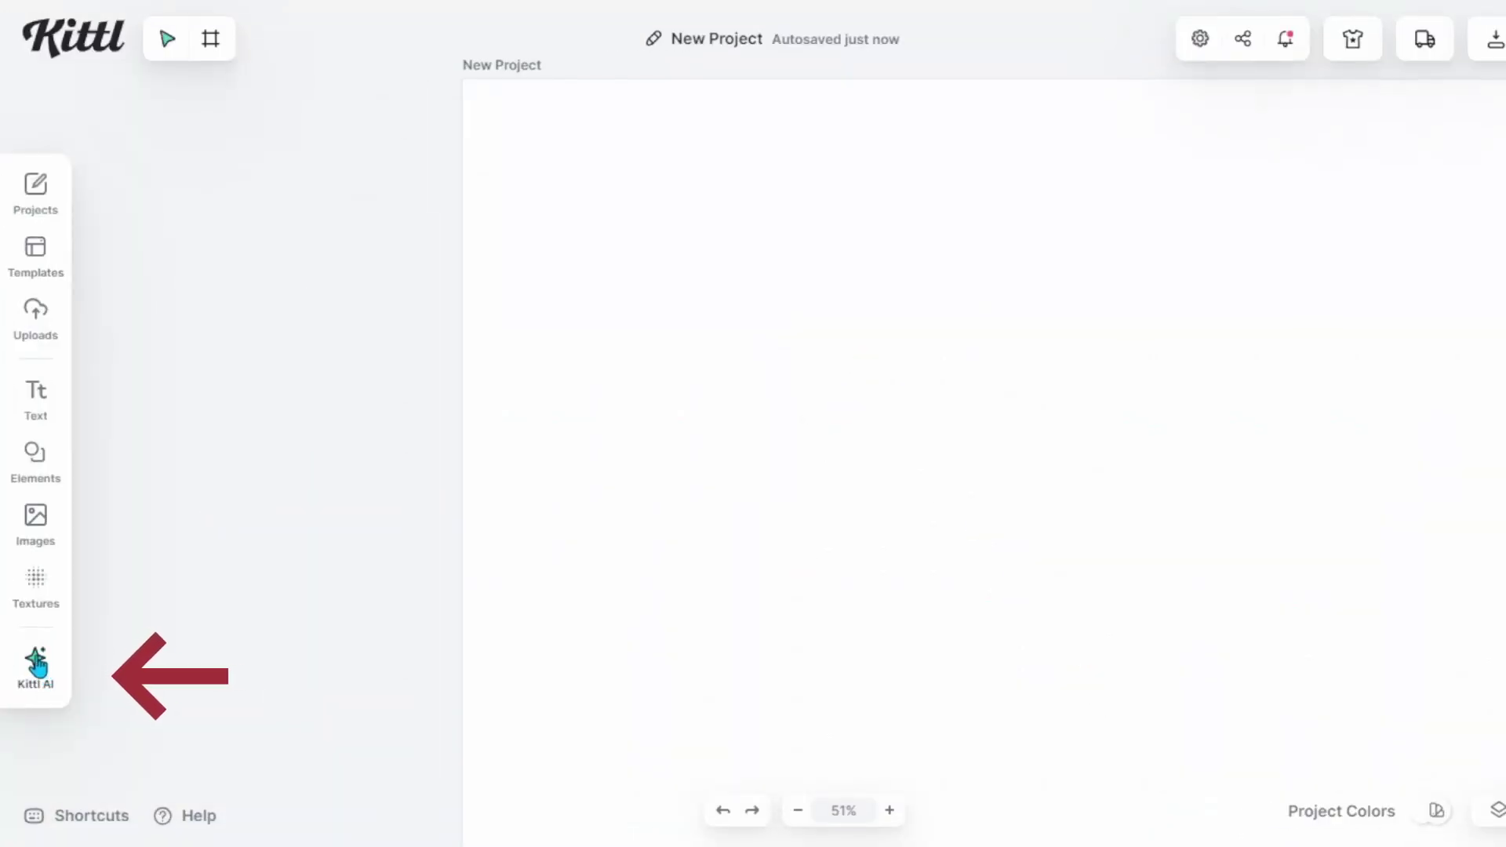
# Browse the Kittl AI Images library for "botanical cottagecore butterfly" artwork as inspiration.
pyautogui.click(37, 665)
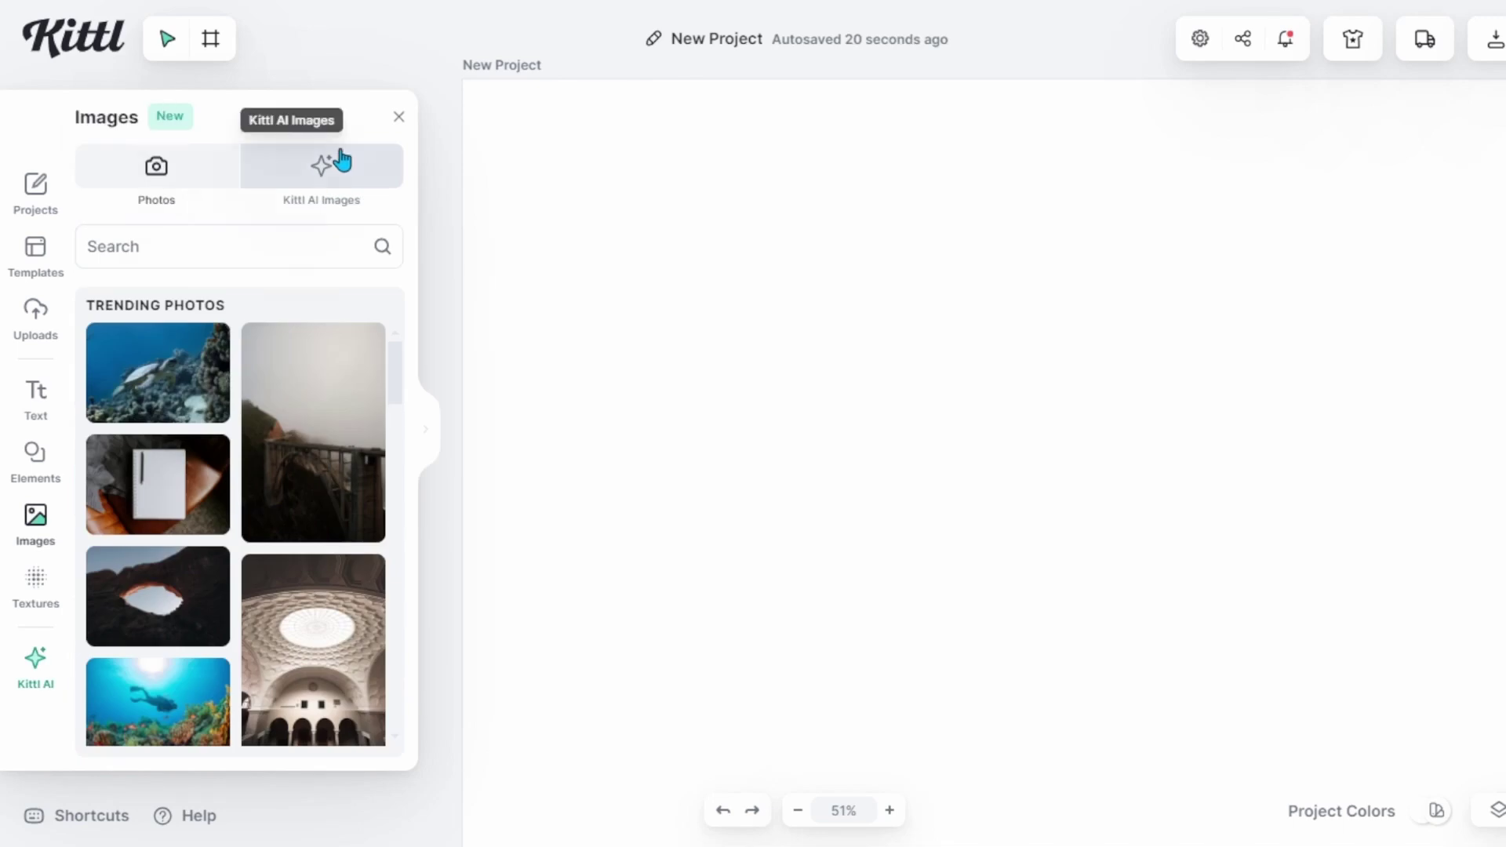
pyautogui.click(339, 161)
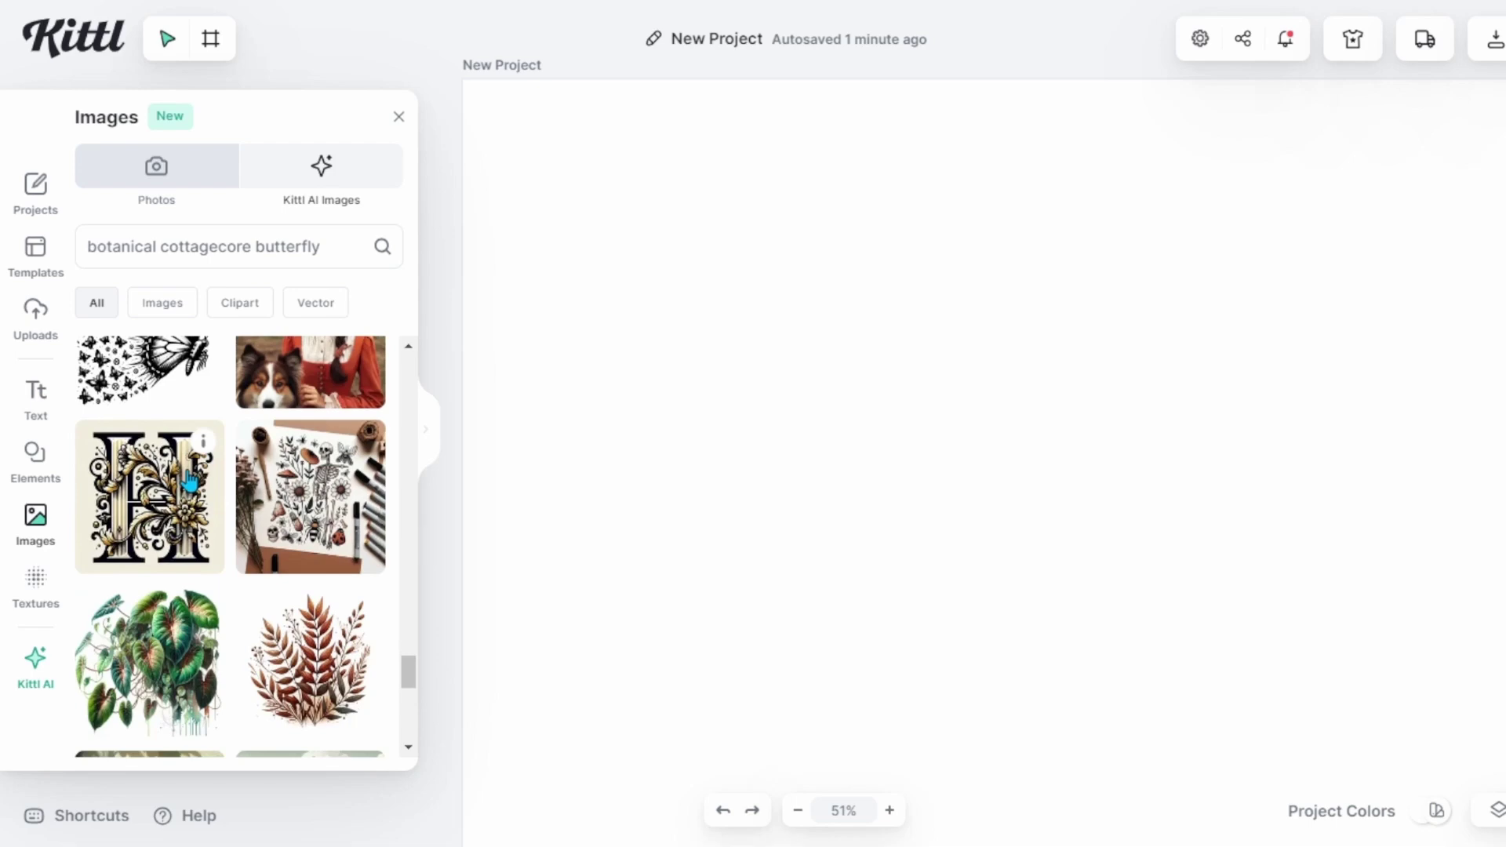
pyautogui.scroll(-10, 191, 480)
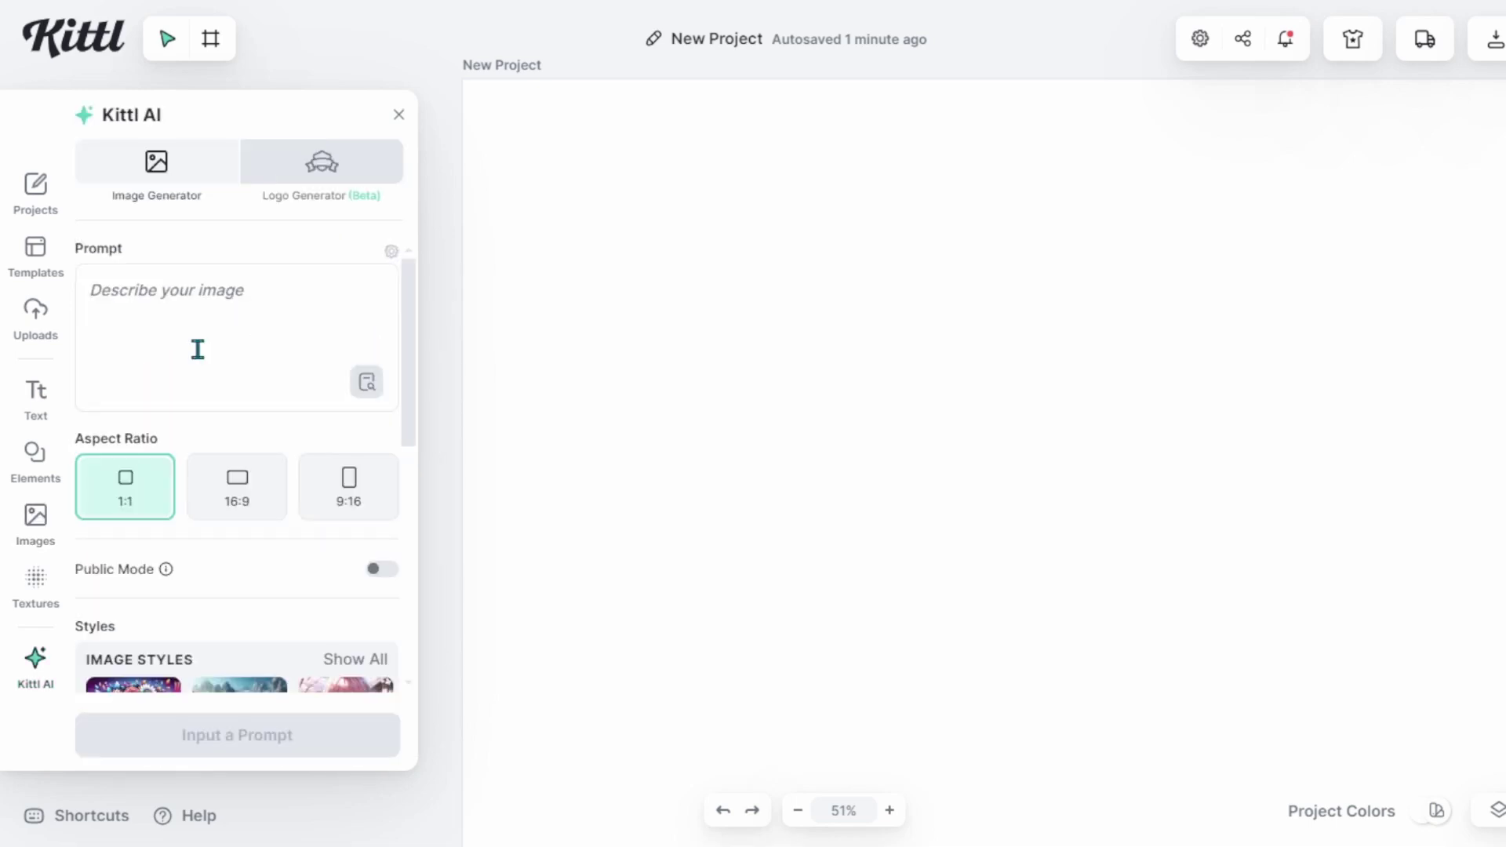
# Enter the prompt "Generate a collage where vintage botanical illustrations of butterflies and moths are intermingled with antique drawings of plants and flowers, creating a lush, garden-like atmosphere.".
pyautogui.click(198, 342)
pyautogui.write('botanical illustrations of butterflies and moths are intermingled with antique drawings of plants and flowers, creating a lush, garden-like atmosphere.')
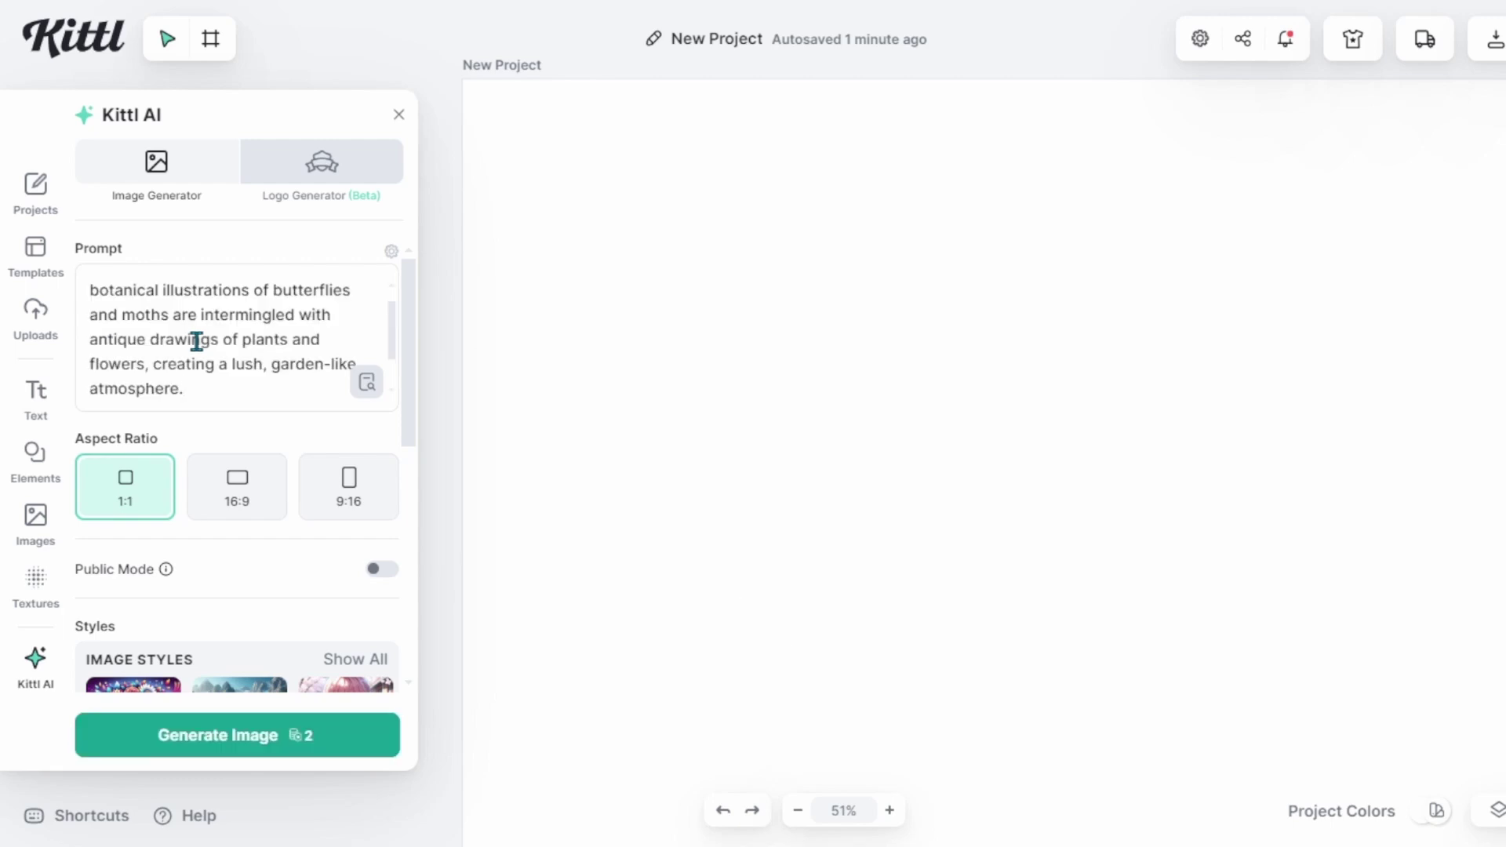
pyautogui.click(288, 741)
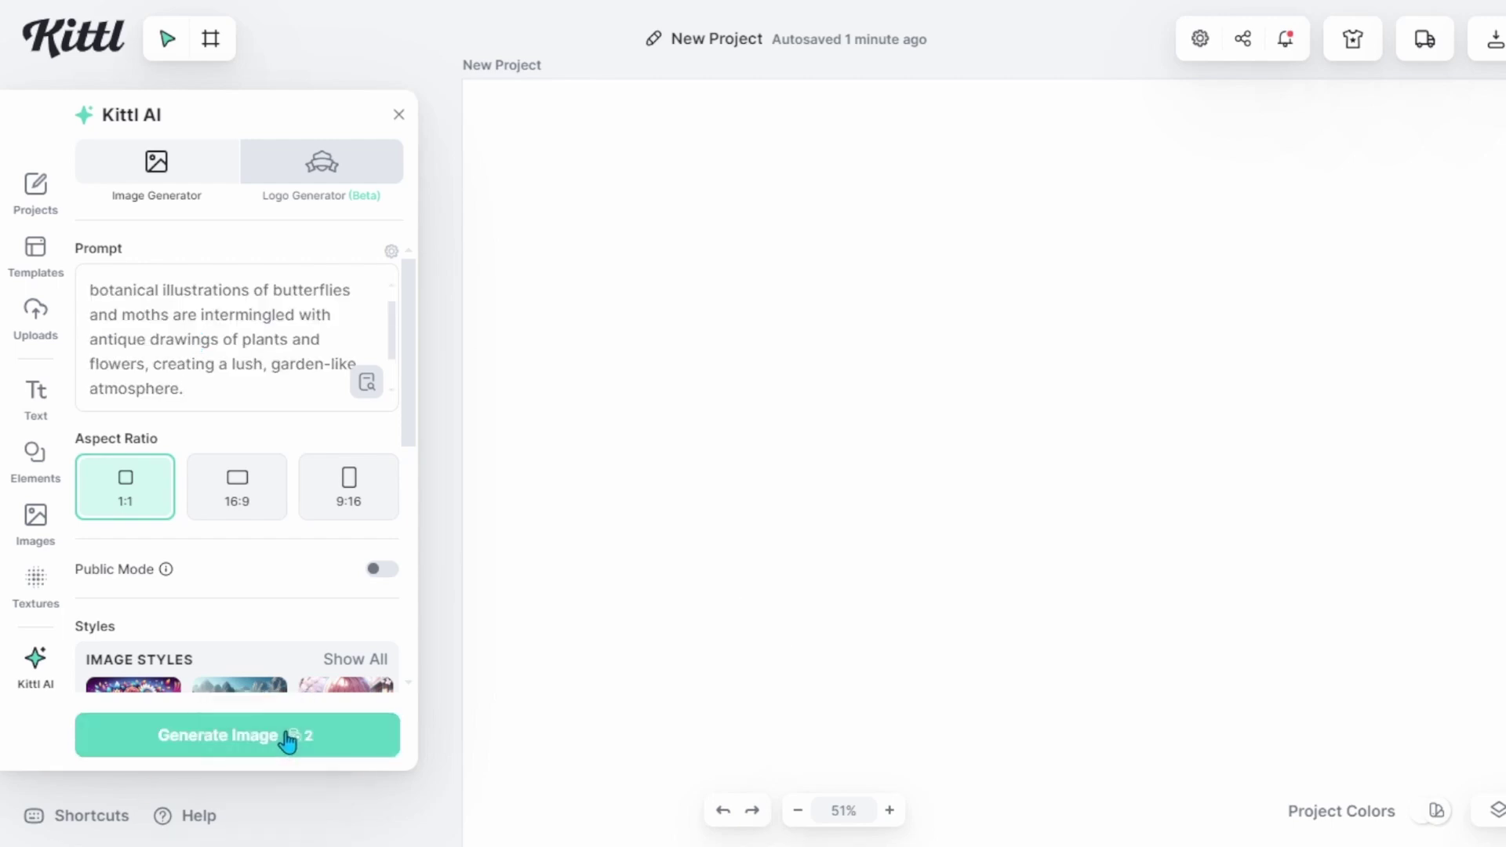
# Set the image generator's aspect ratio to 9:16 and generate the butterfly and moth collage.
pyautogui.click(234, 606)
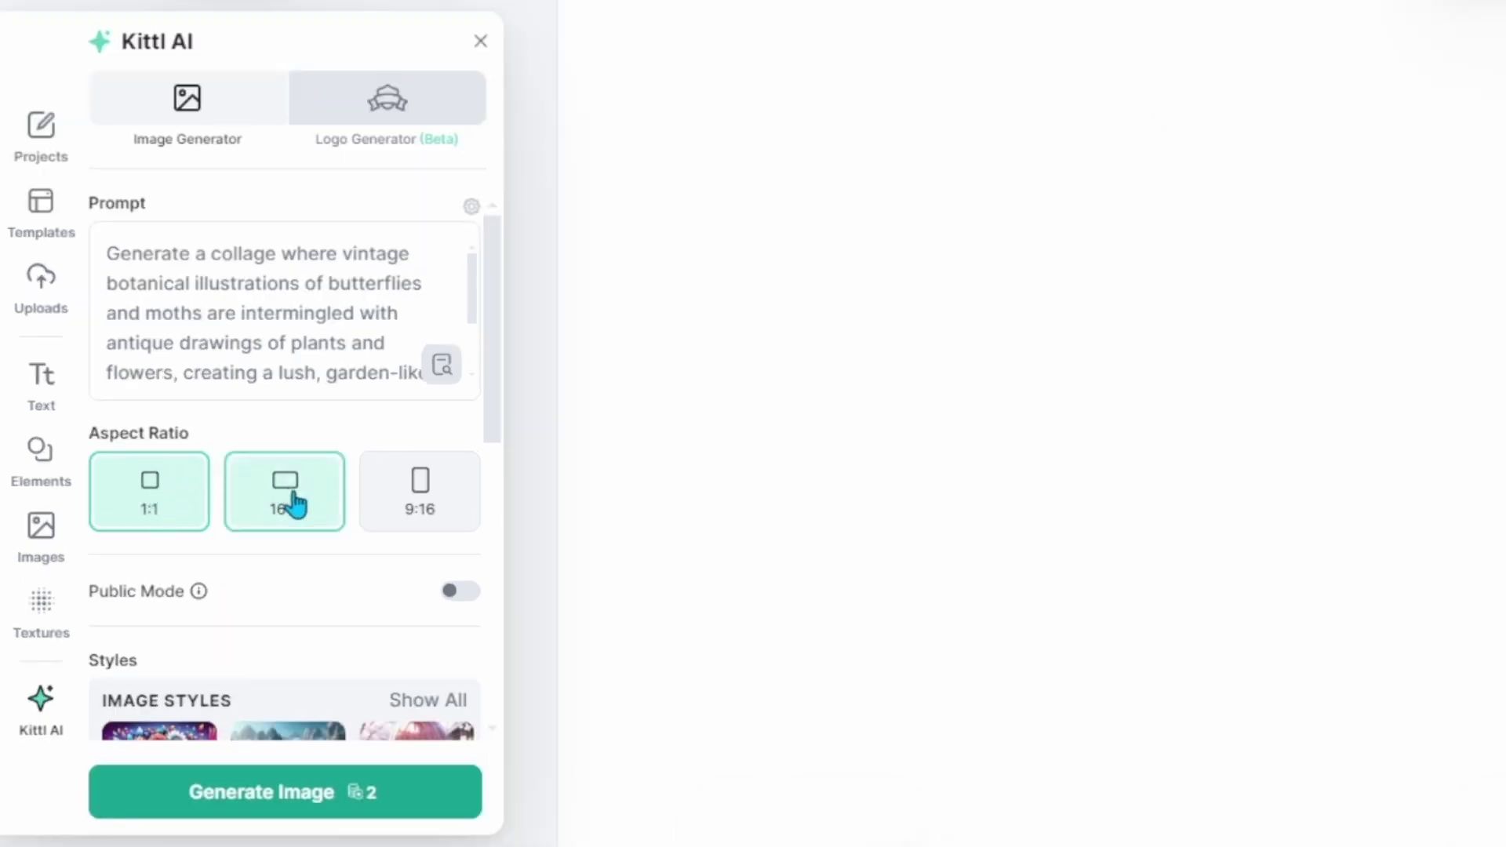
pyautogui.click(420, 502)
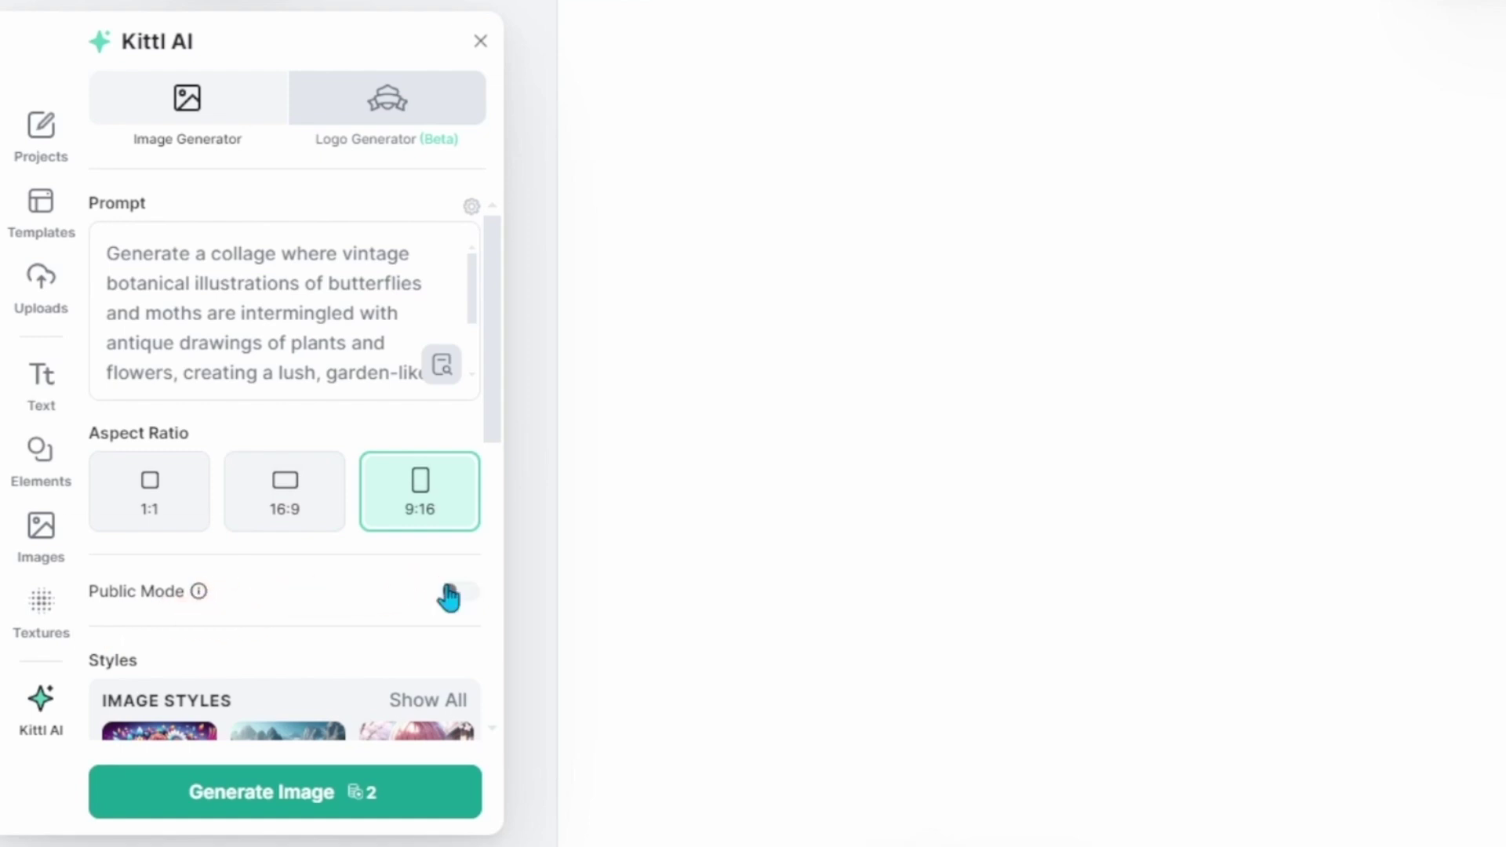
pyautogui.click(480, 601)
pyautogui.click(175, 590)
pyautogui.click(470, 601)
pyautogui.click(339, 808)
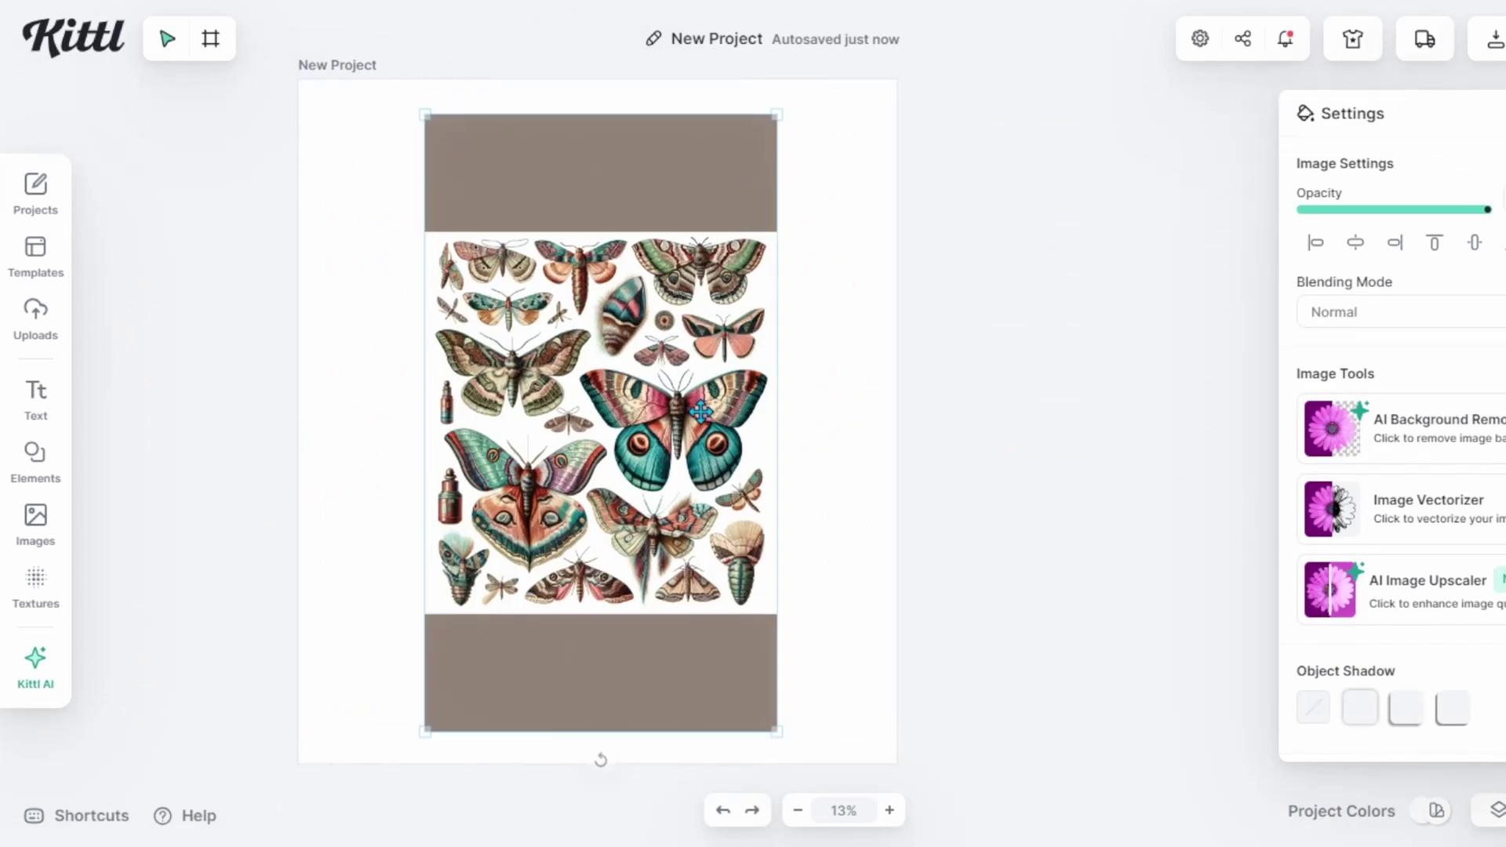
# Crop the brown bands off the top and bottom of the generated image and enlarge it to span the artboard's width.
pyautogui.moveTo(669, 424); pyautogui.dragTo(634, 419)
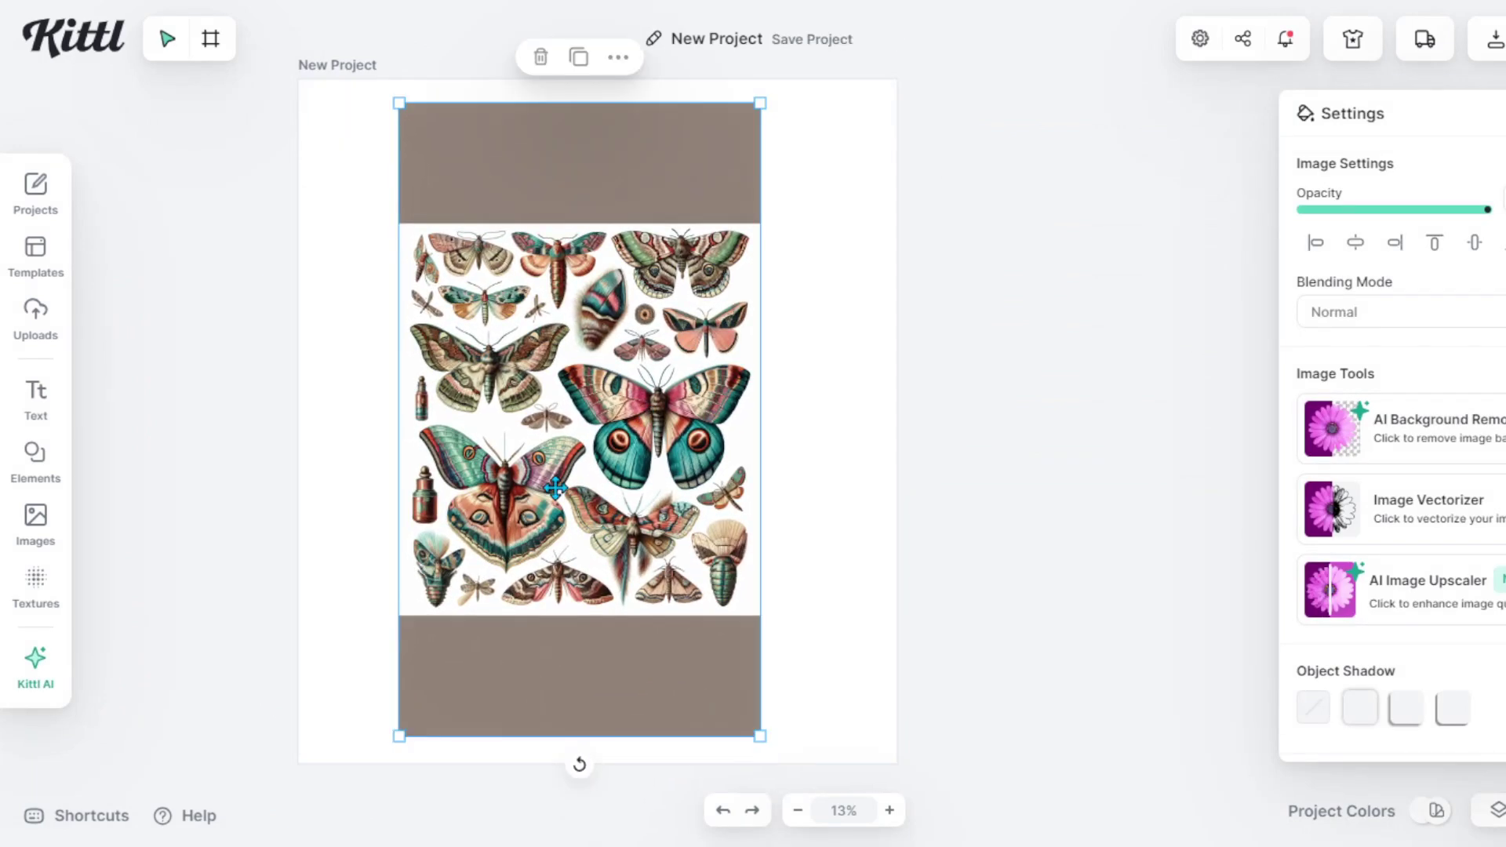
pyautogui.rightClick(554, 488)
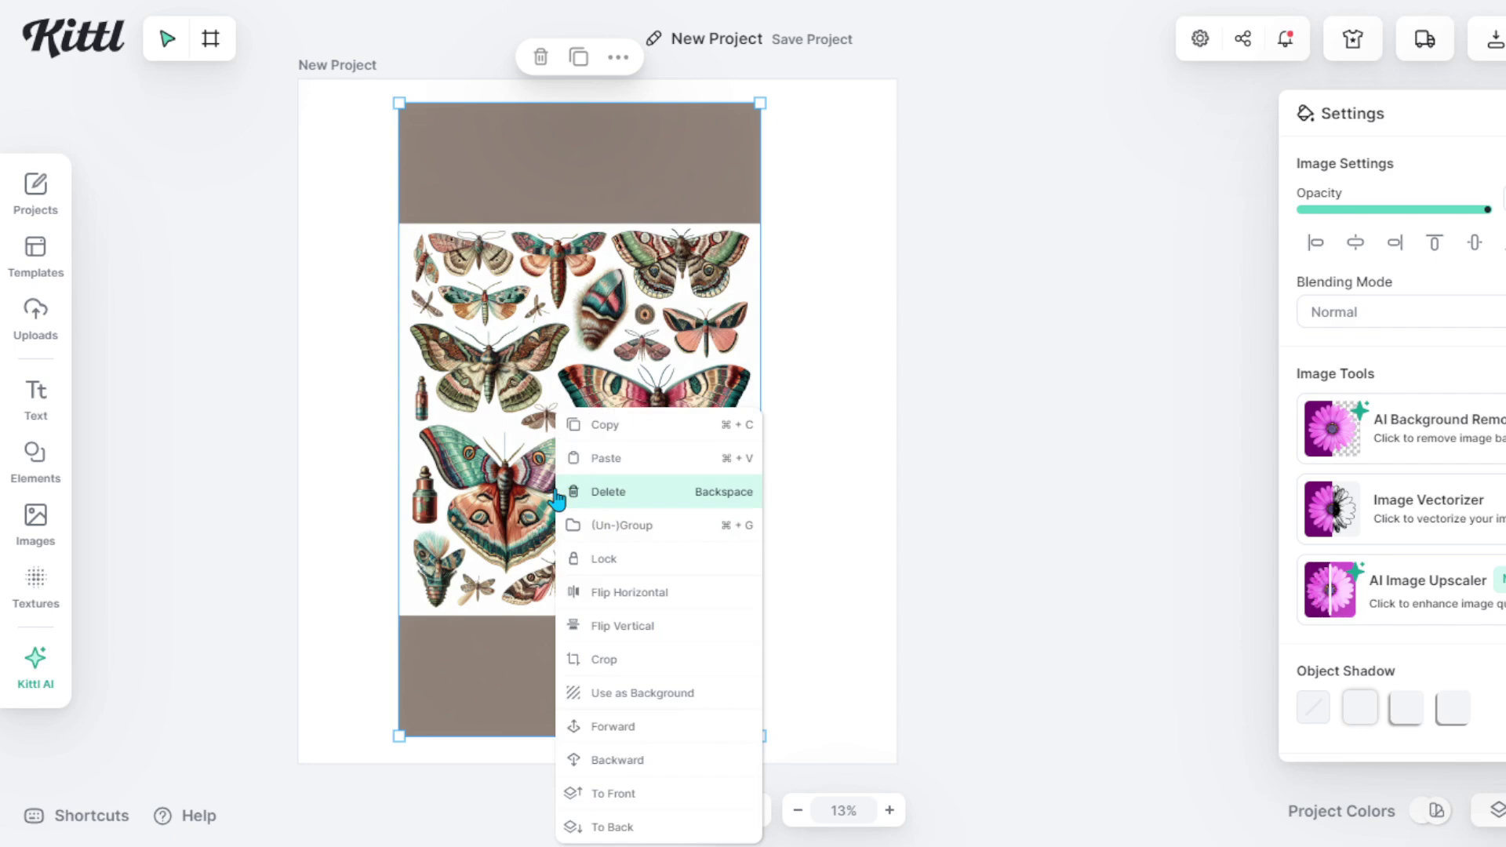
pyautogui.click(637, 663)
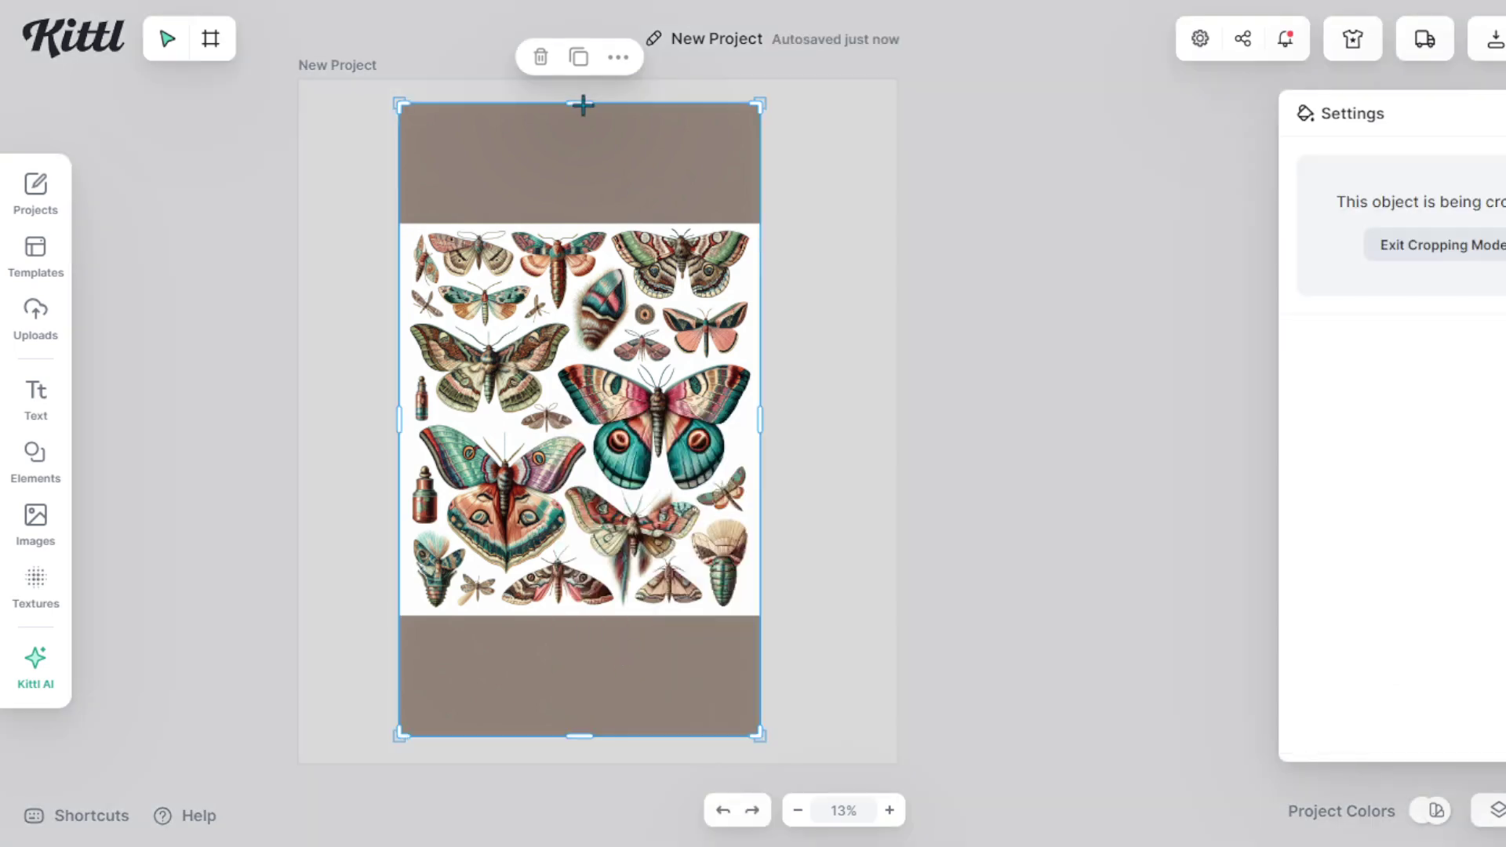
pyautogui.moveTo(582, 104); pyautogui.dragTo(580, 225)
pyautogui.moveTo(579, 736); pyautogui.dragTo(578, 615)
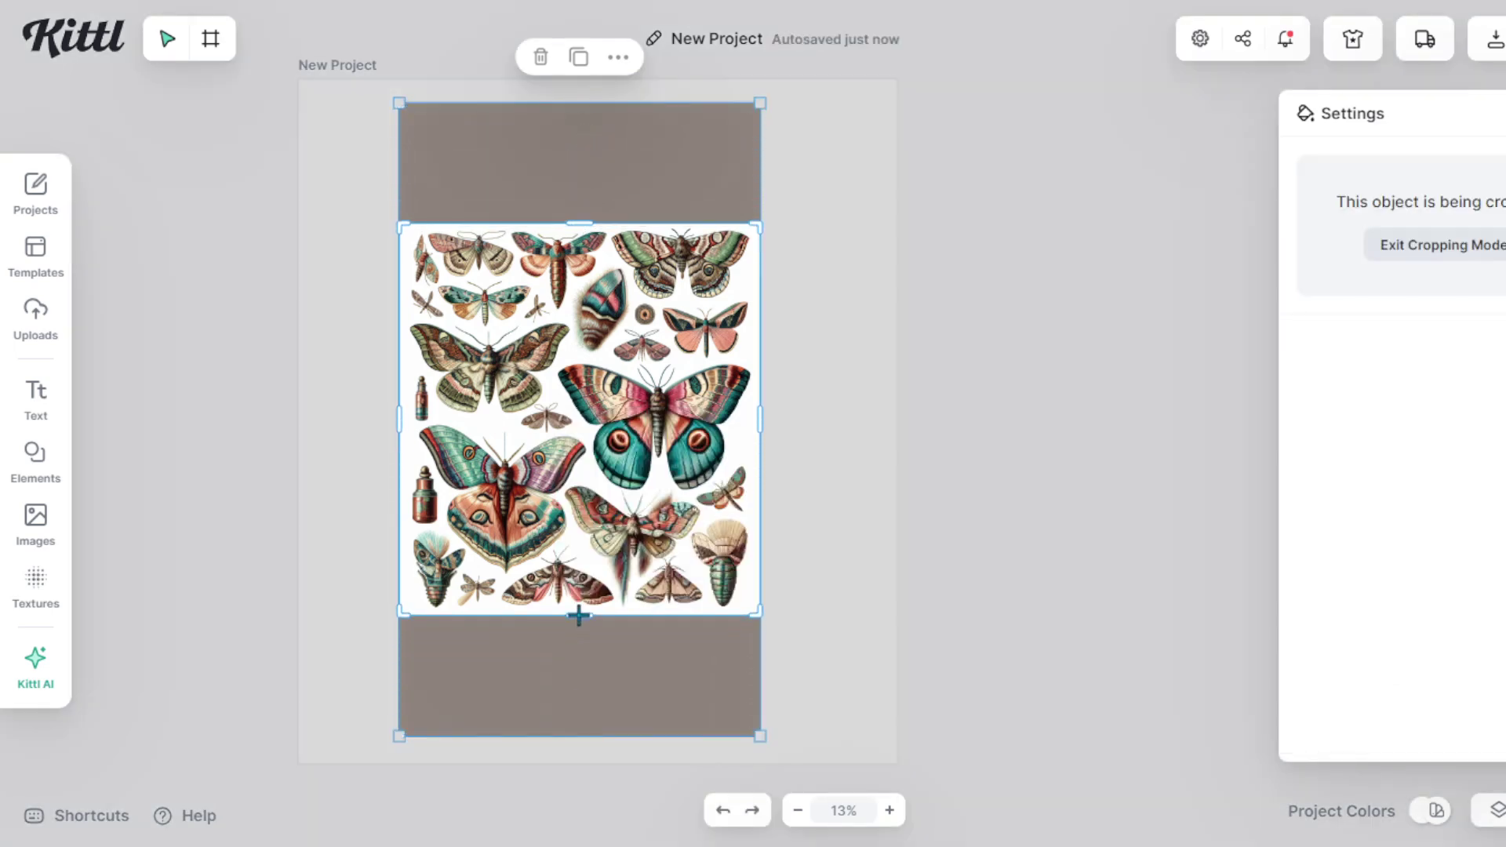
pyautogui.click(868, 568)
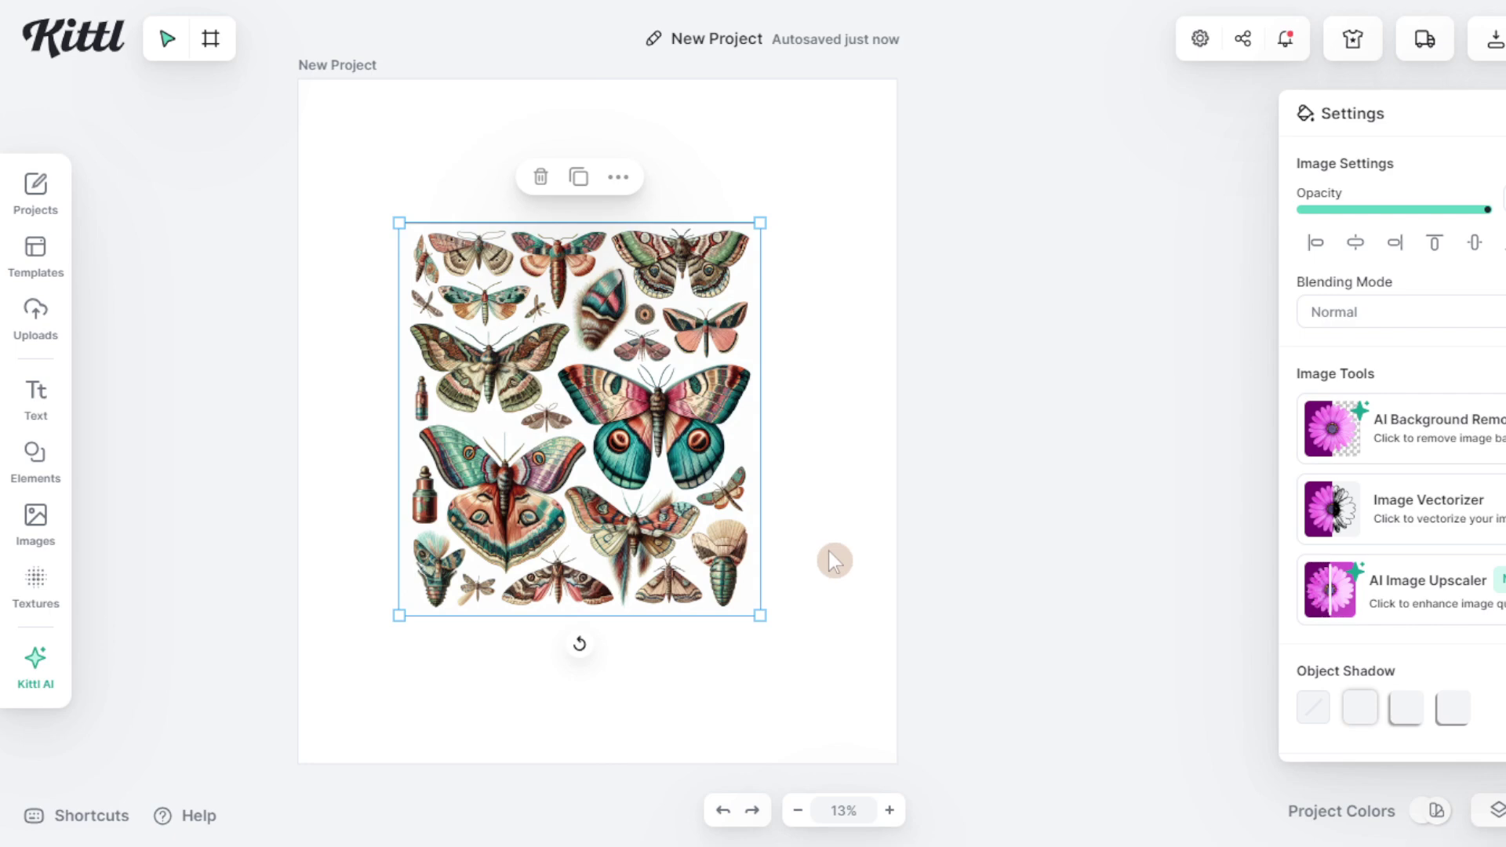
pyautogui.moveTo(399, 223); pyautogui.dragTo(298, 119)
pyautogui.moveTo(760, 615); pyautogui.dragTo(889, 756)
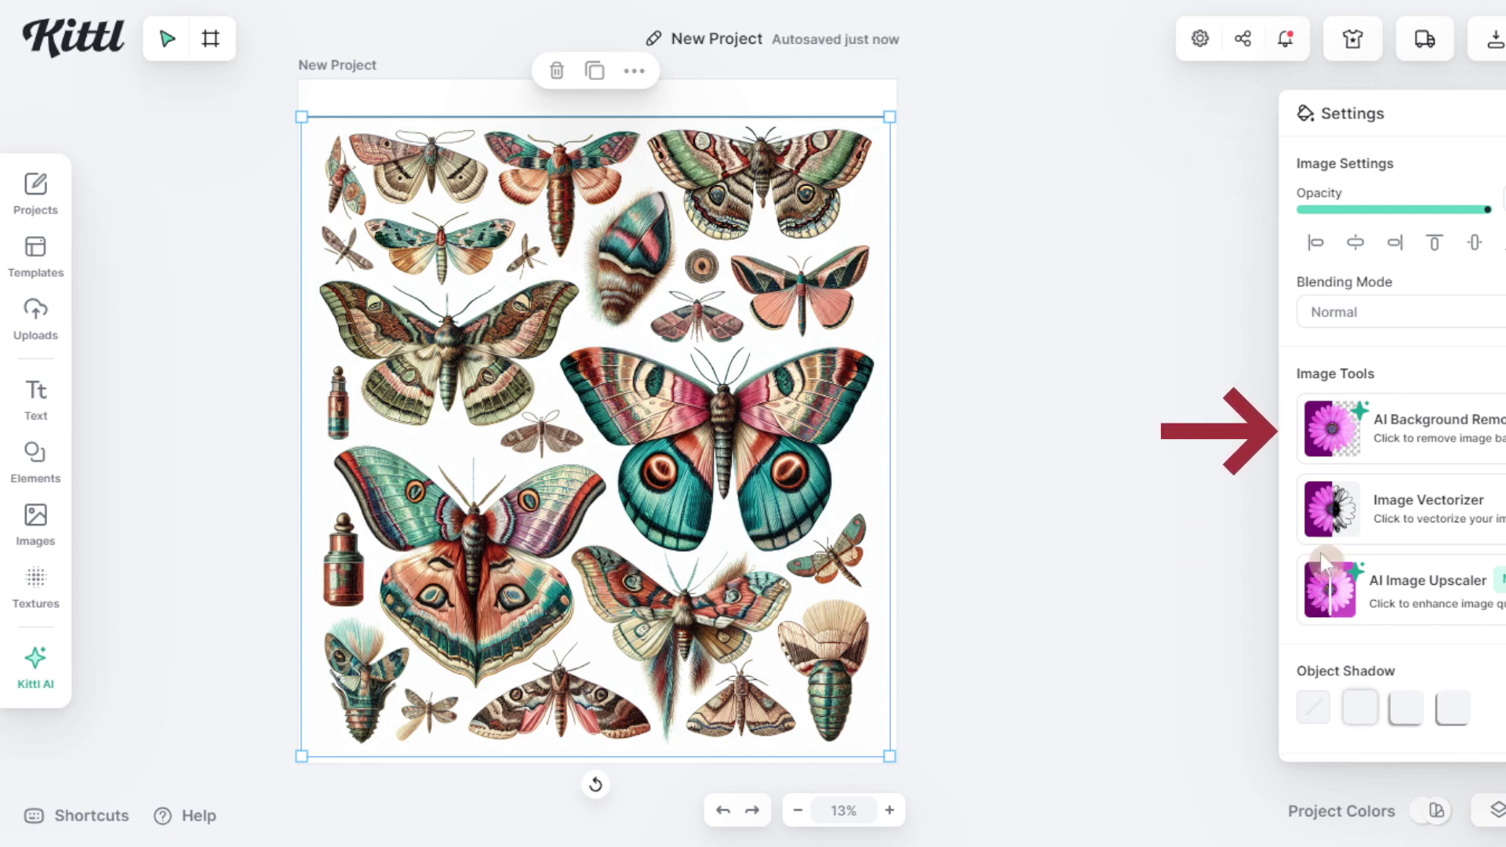
# Remove the background of the moth image with AI Background Remover and enhance it with AI Image Upscaler.
pyautogui.click(1423, 431)
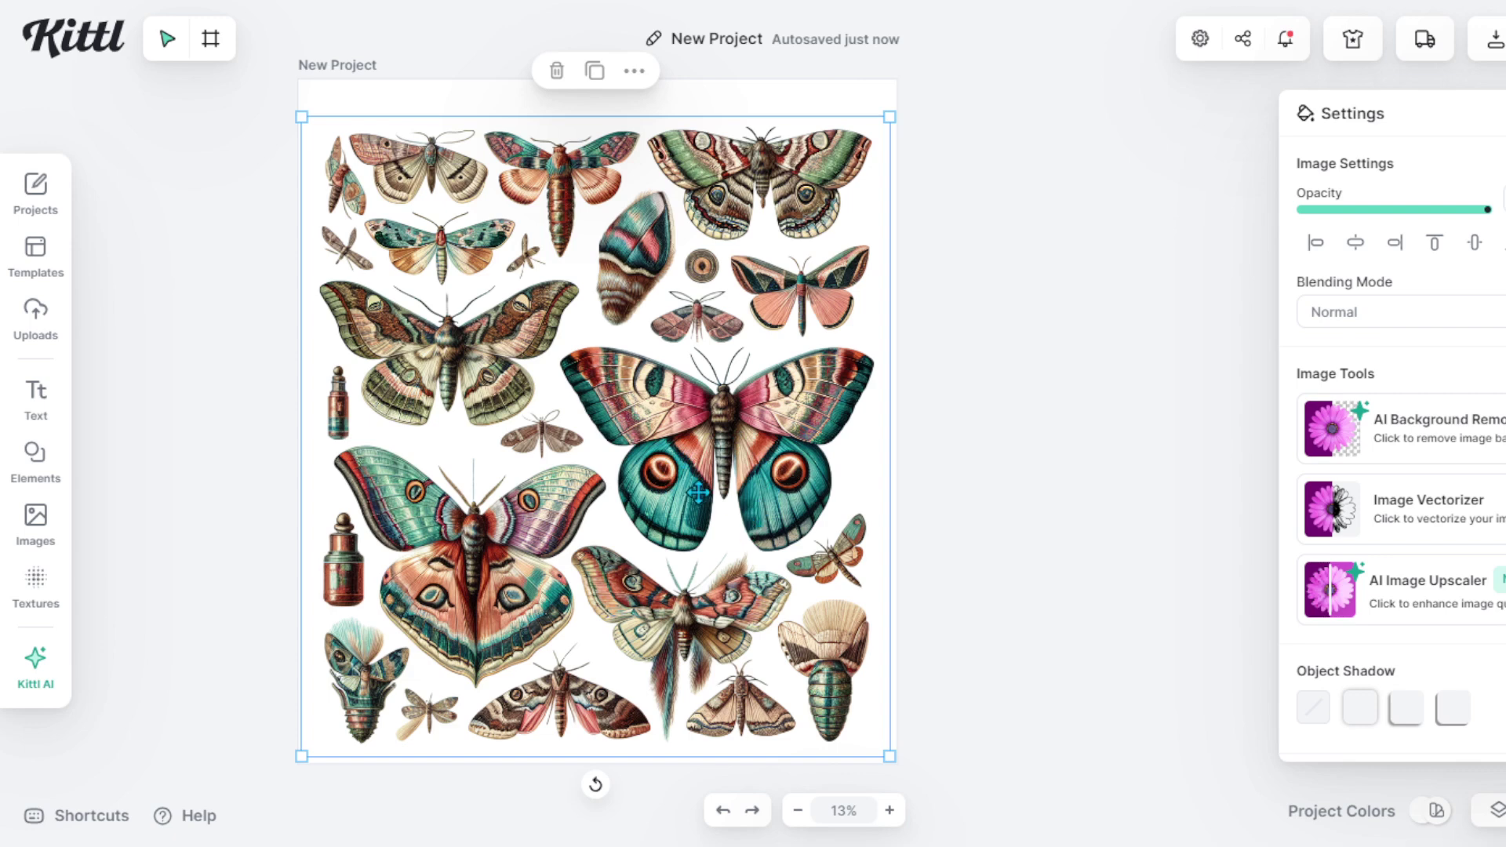
pyautogui.click(1382, 603)
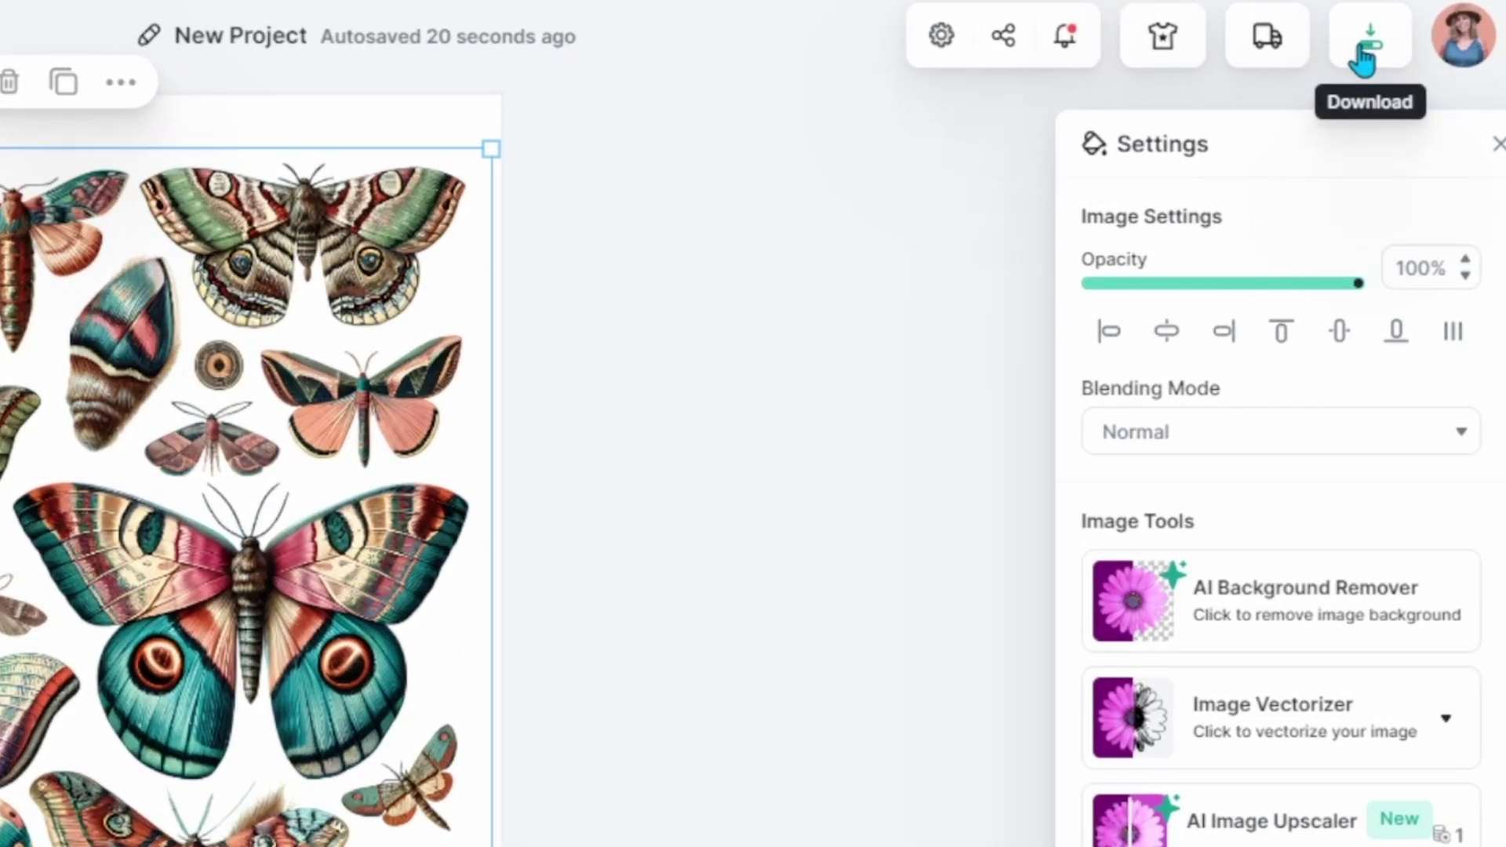
# Download the artboard as a 4200 × 4800 px PNG at 300 DPI with Remove Background and Optimize Quality enabled.
pyautogui.click(1364, 59)
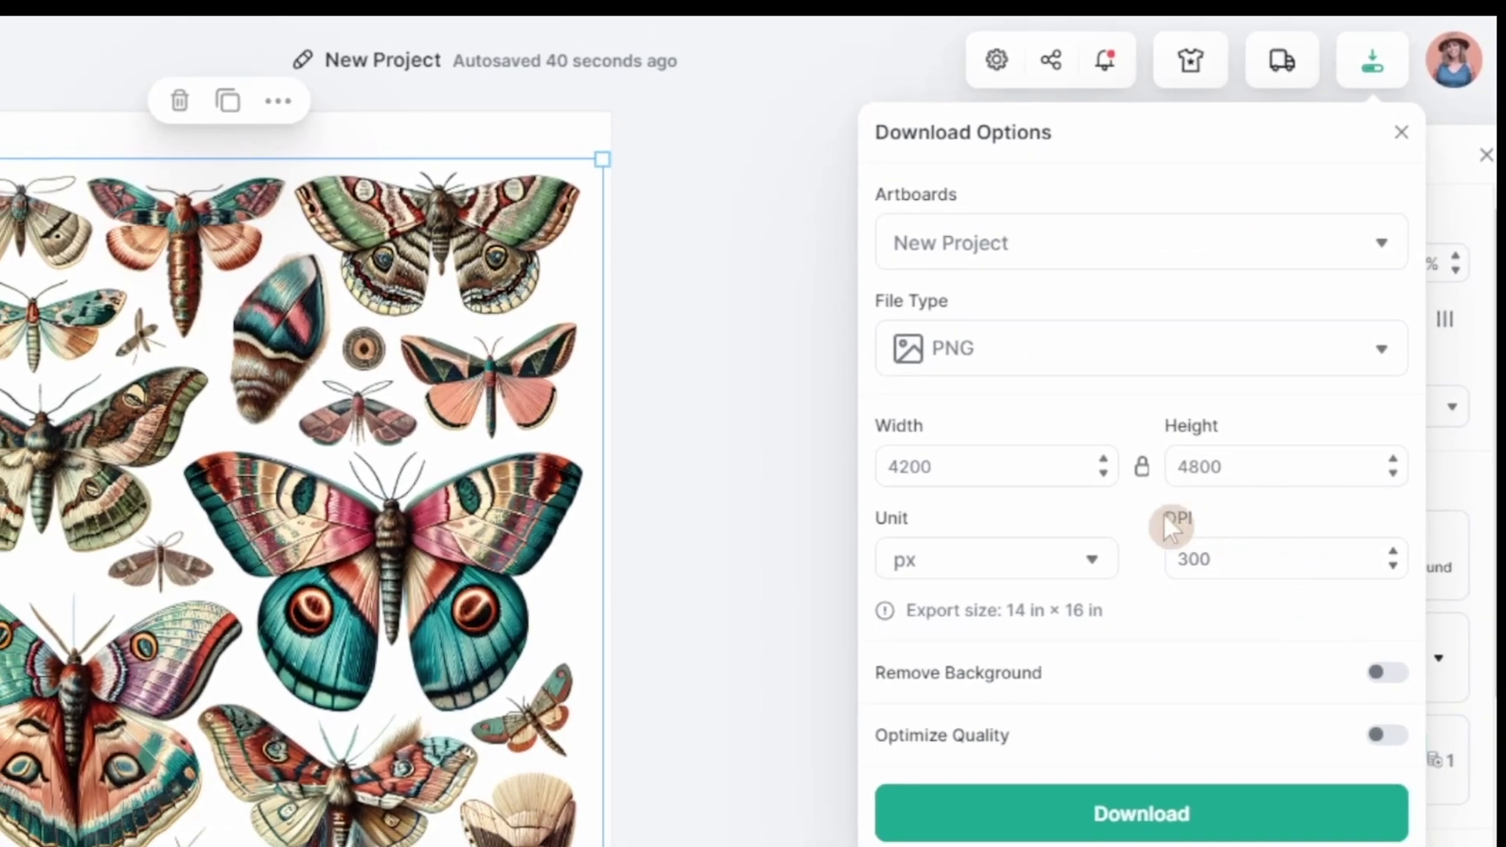
pyautogui.click(1382, 675)
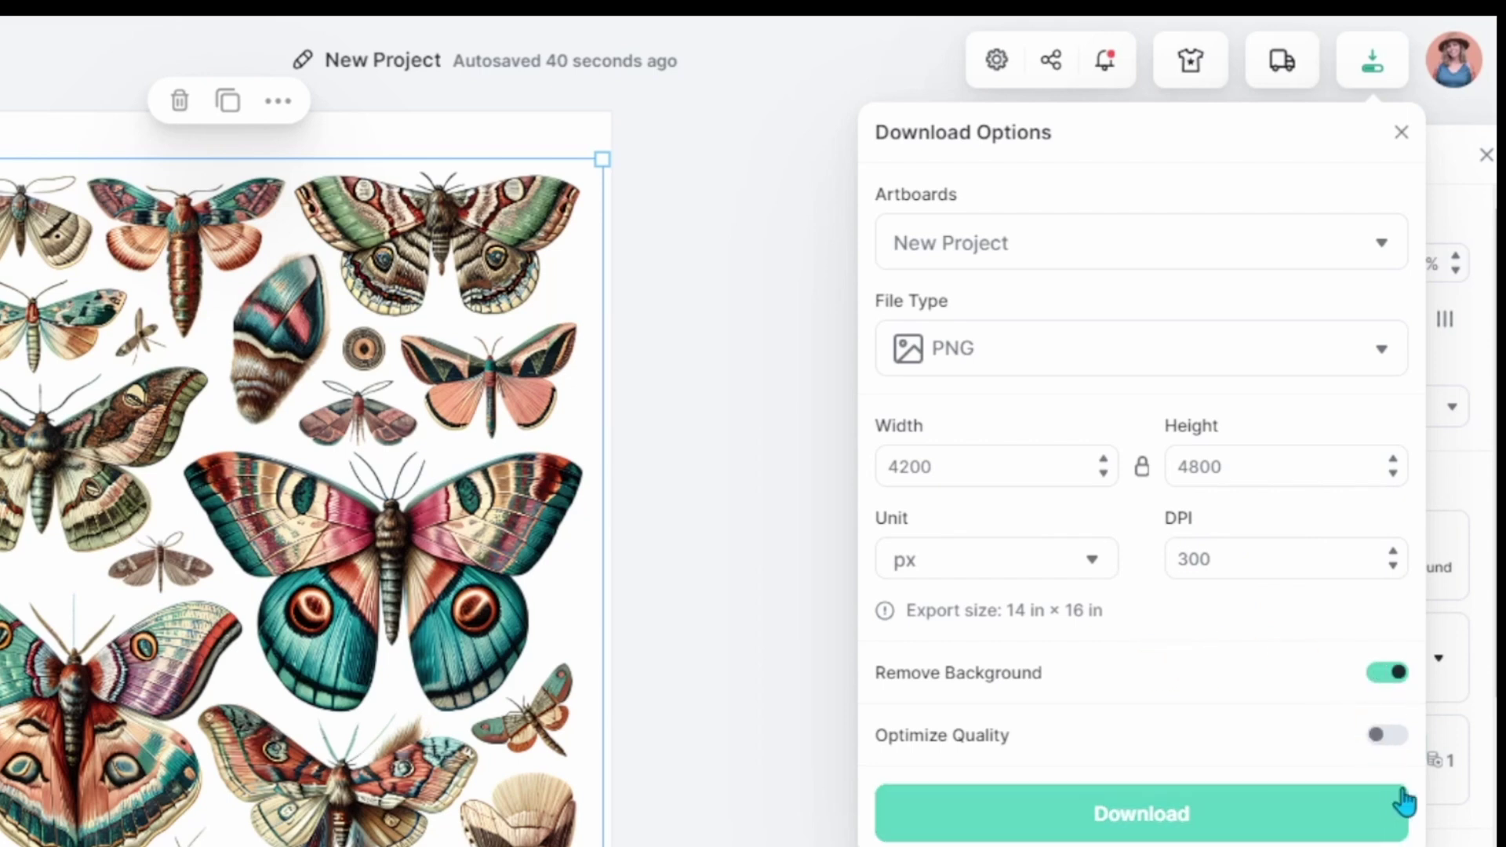
pyautogui.click(1388, 741)
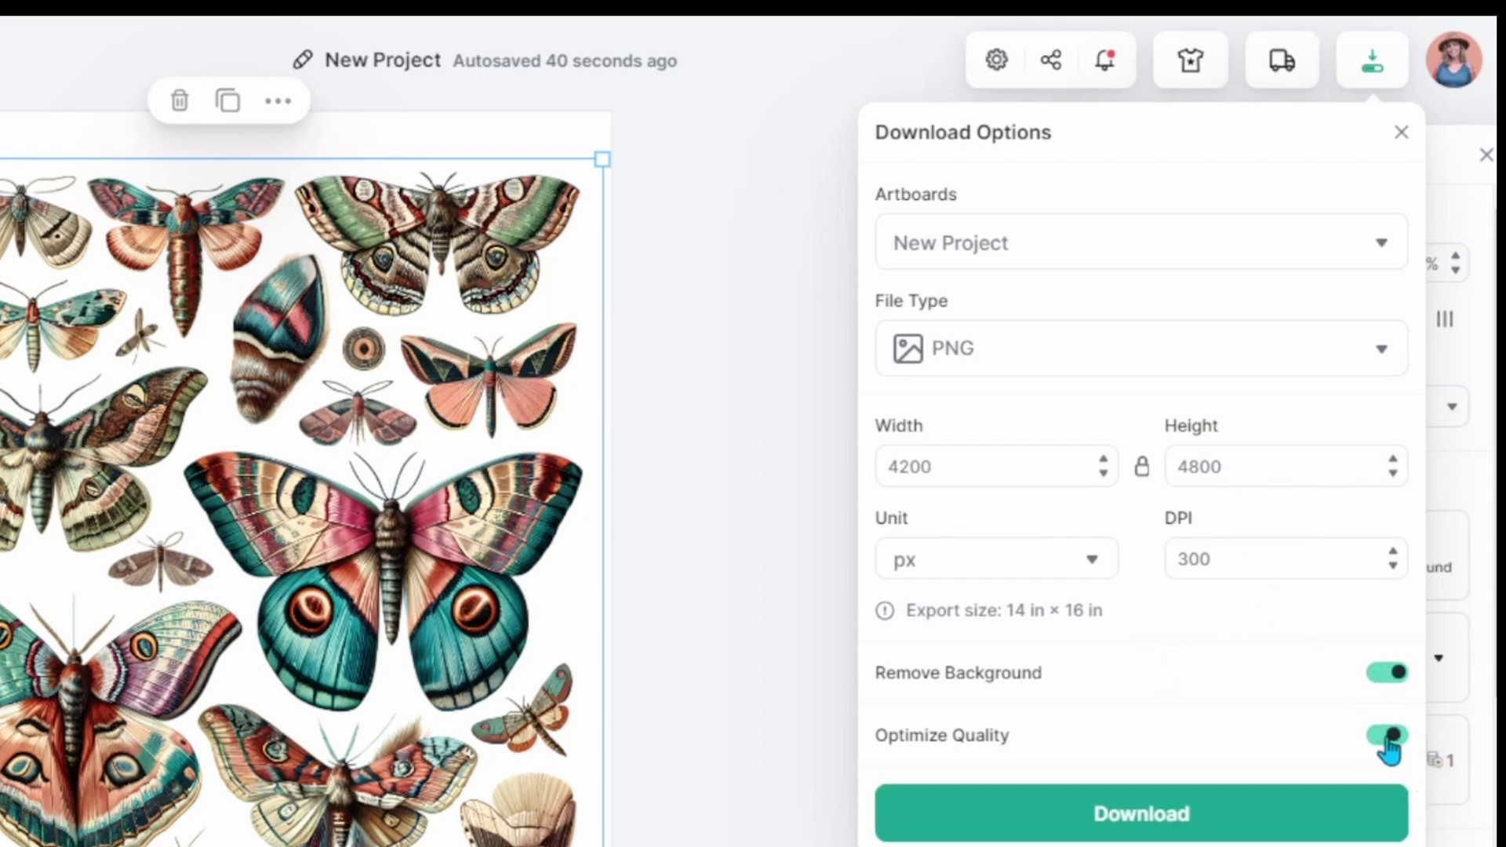
pyautogui.click(1326, 816)
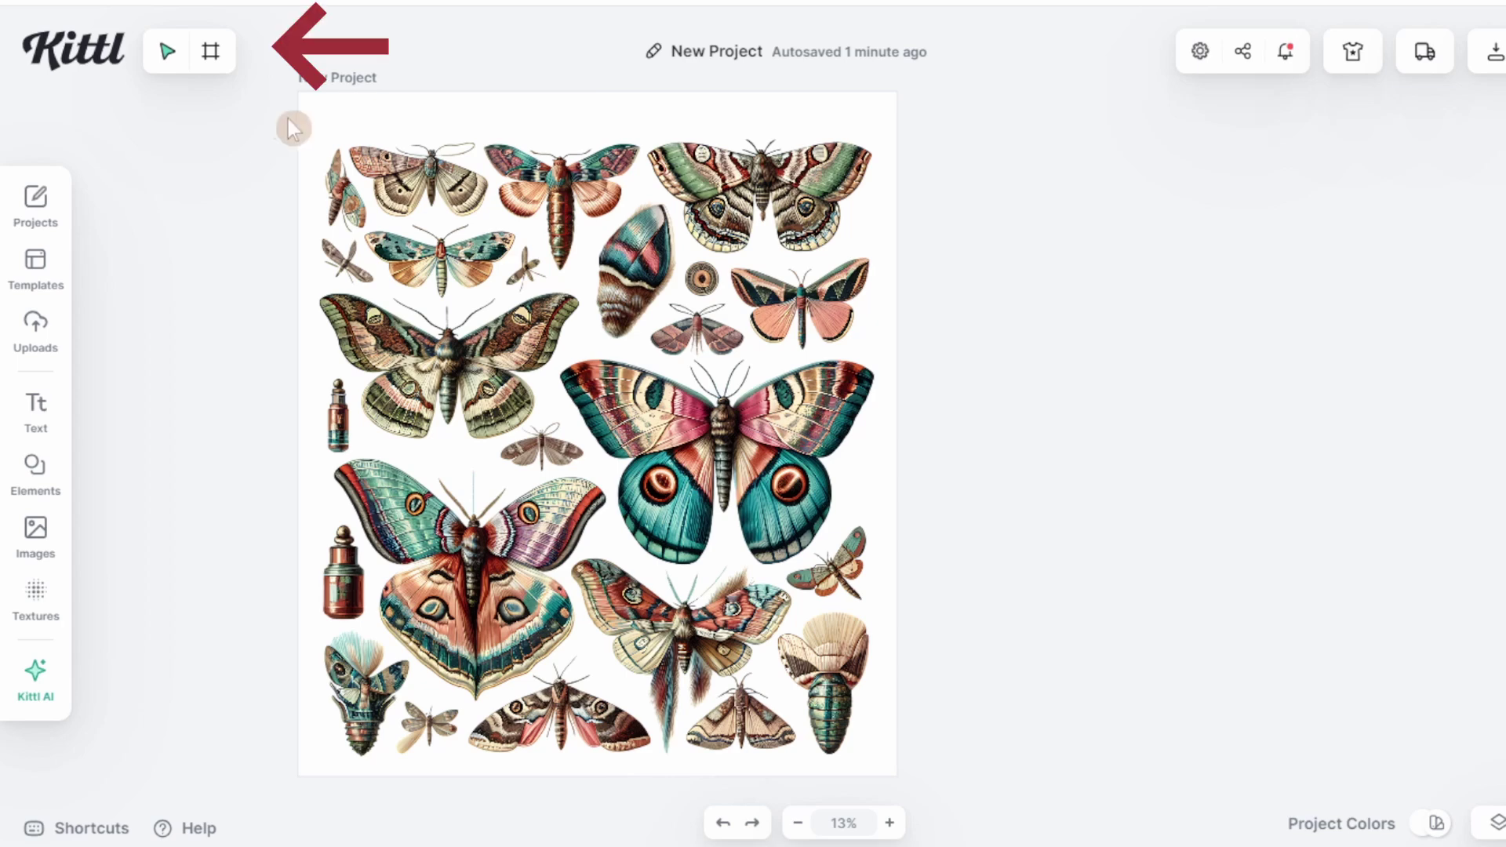
# Draw a second artboard beside the design and set its width to 2566 px.
pyautogui.click(210, 58)
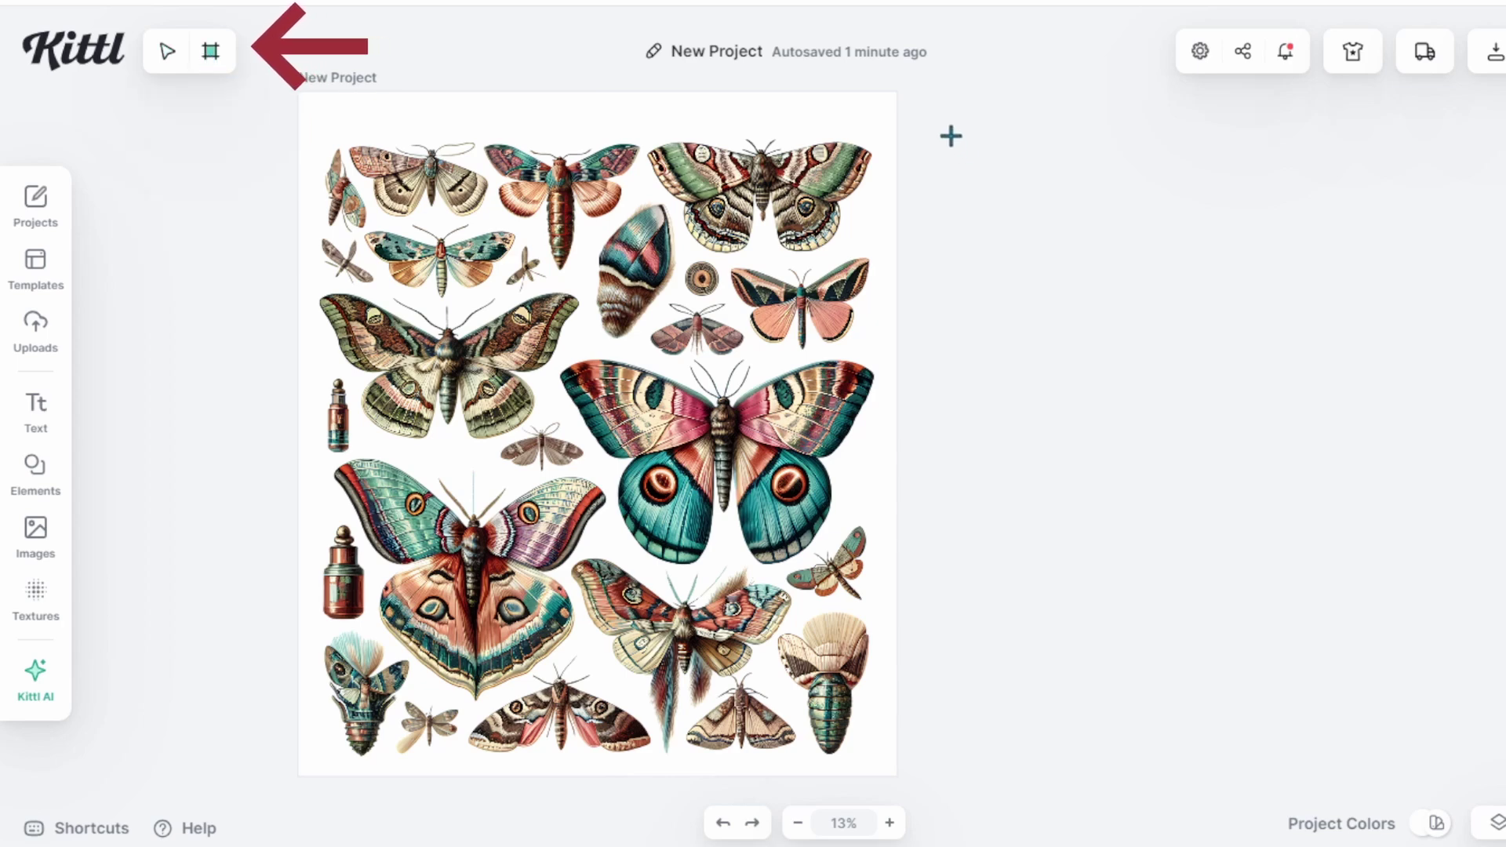
pyautogui.moveTo(955, 135); pyautogui.dragTo(1297, 476)
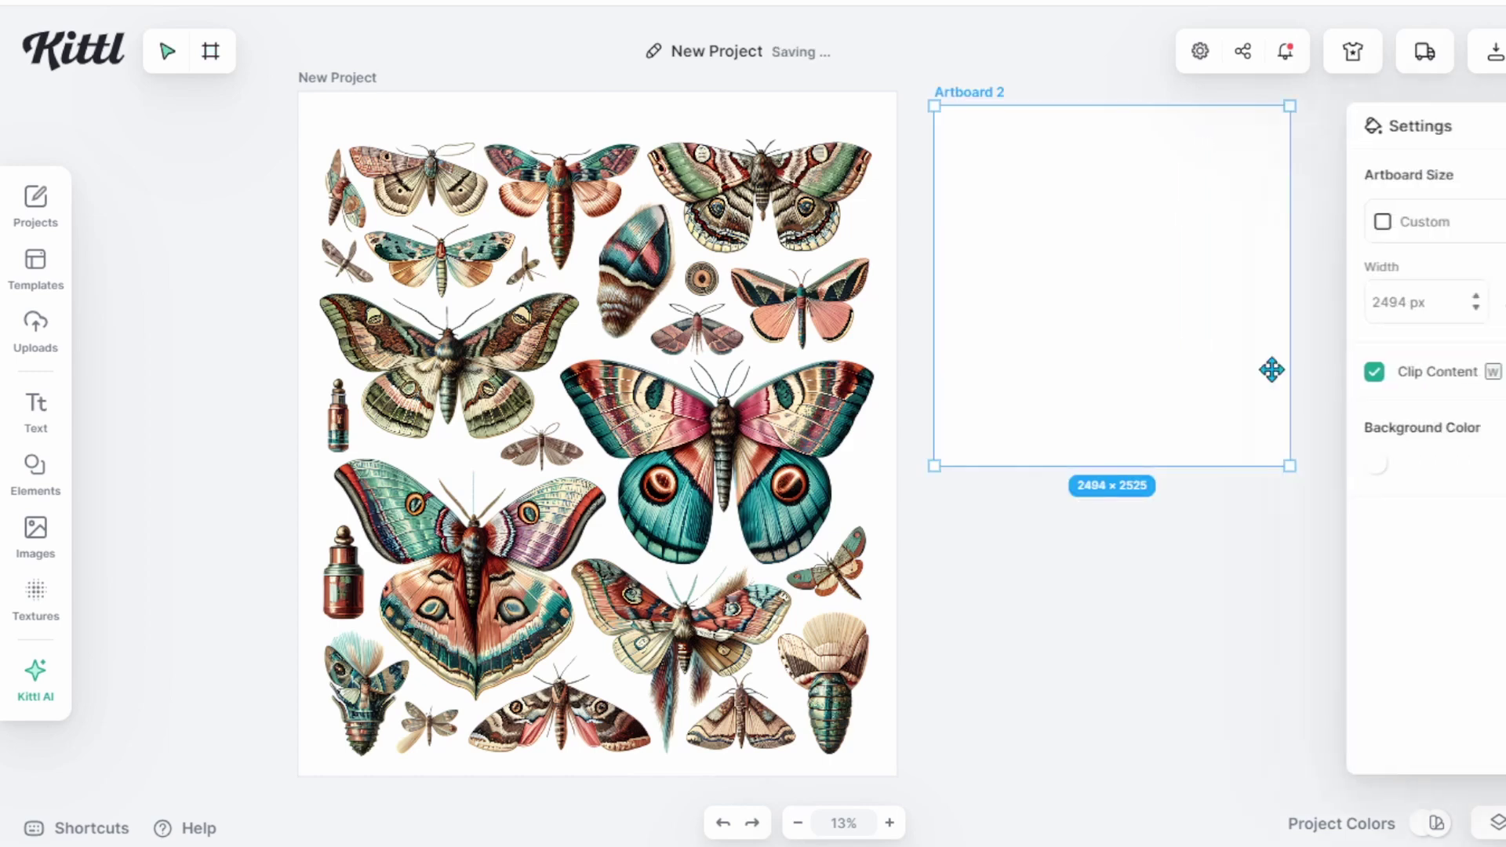
pyautogui.moveTo(1353, 357); pyautogui.dragTo(1354, 357)
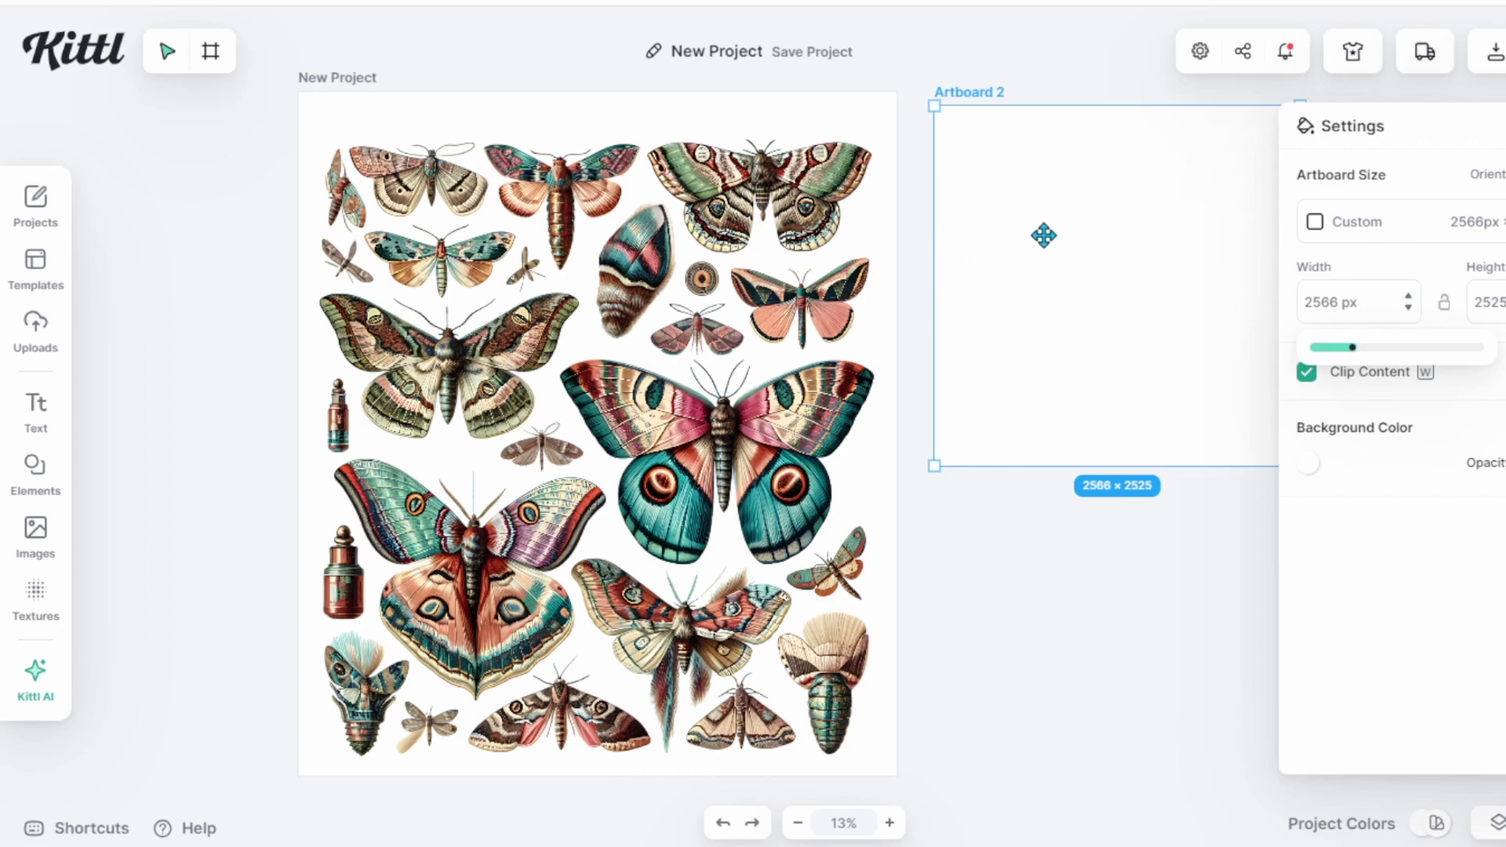
# Paste the beige T-shirt mockup photo to fill Artboard 2 and place a scaled-down copy of the moth design on the shirt's chest.
pyautogui.hotkey('ctrl', 'v')
pyautogui.moveTo(1154, 292); pyautogui.dragTo(1271, 437)
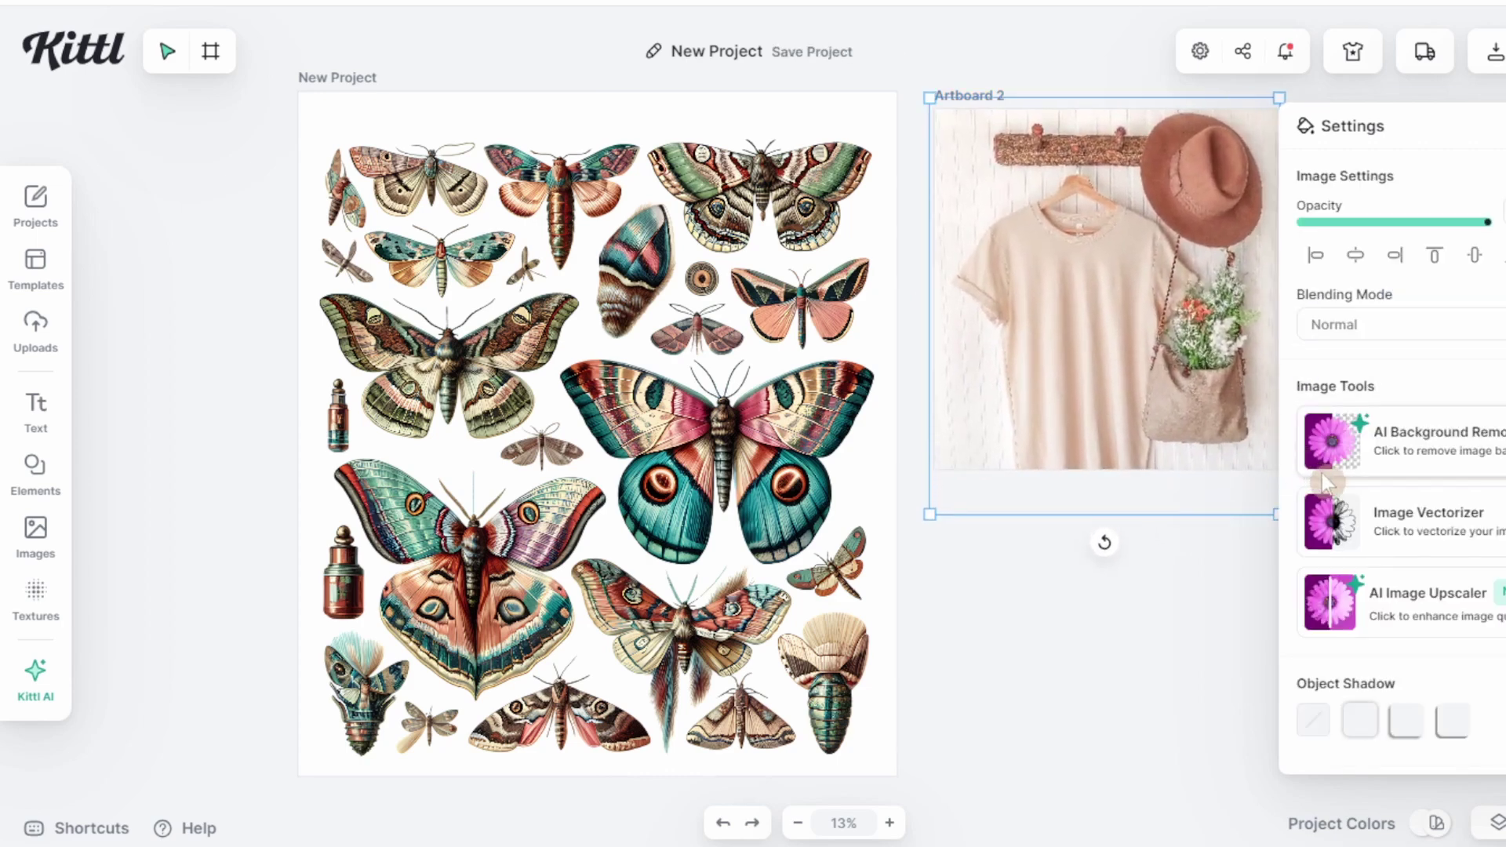
pyautogui.hotkey('ctrl', 'v')
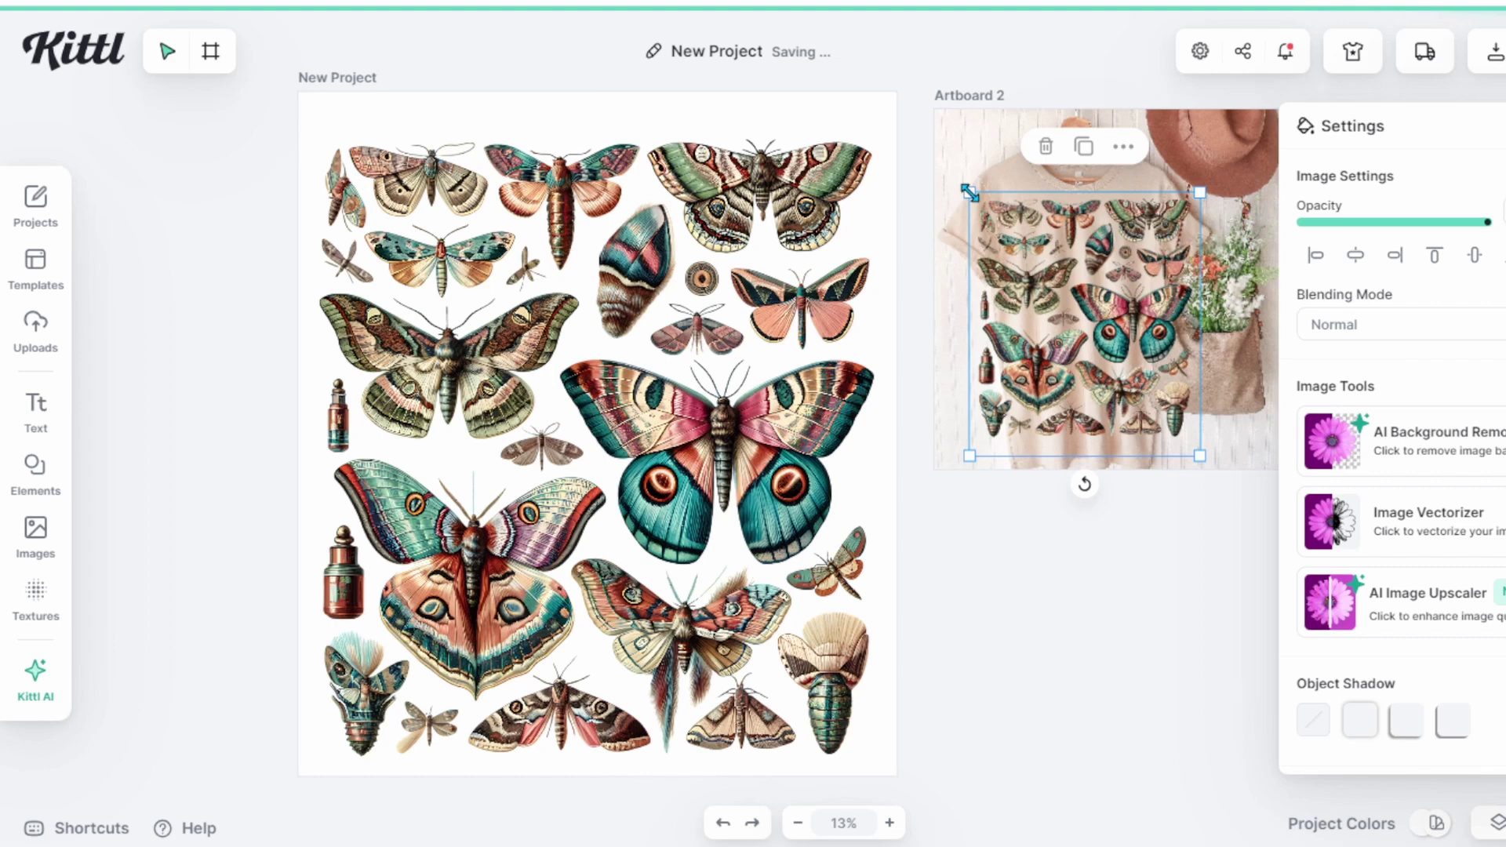
pyautogui.moveTo(970, 192); pyautogui.dragTo(1048, 282)
pyautogui.moveTo(1135, 383); pyautogui.dragTo(1098, 301)
# Download only Artboard 2 as a JPEG with Optimize Quality enabled.
pyautogui.click(1493, 52)
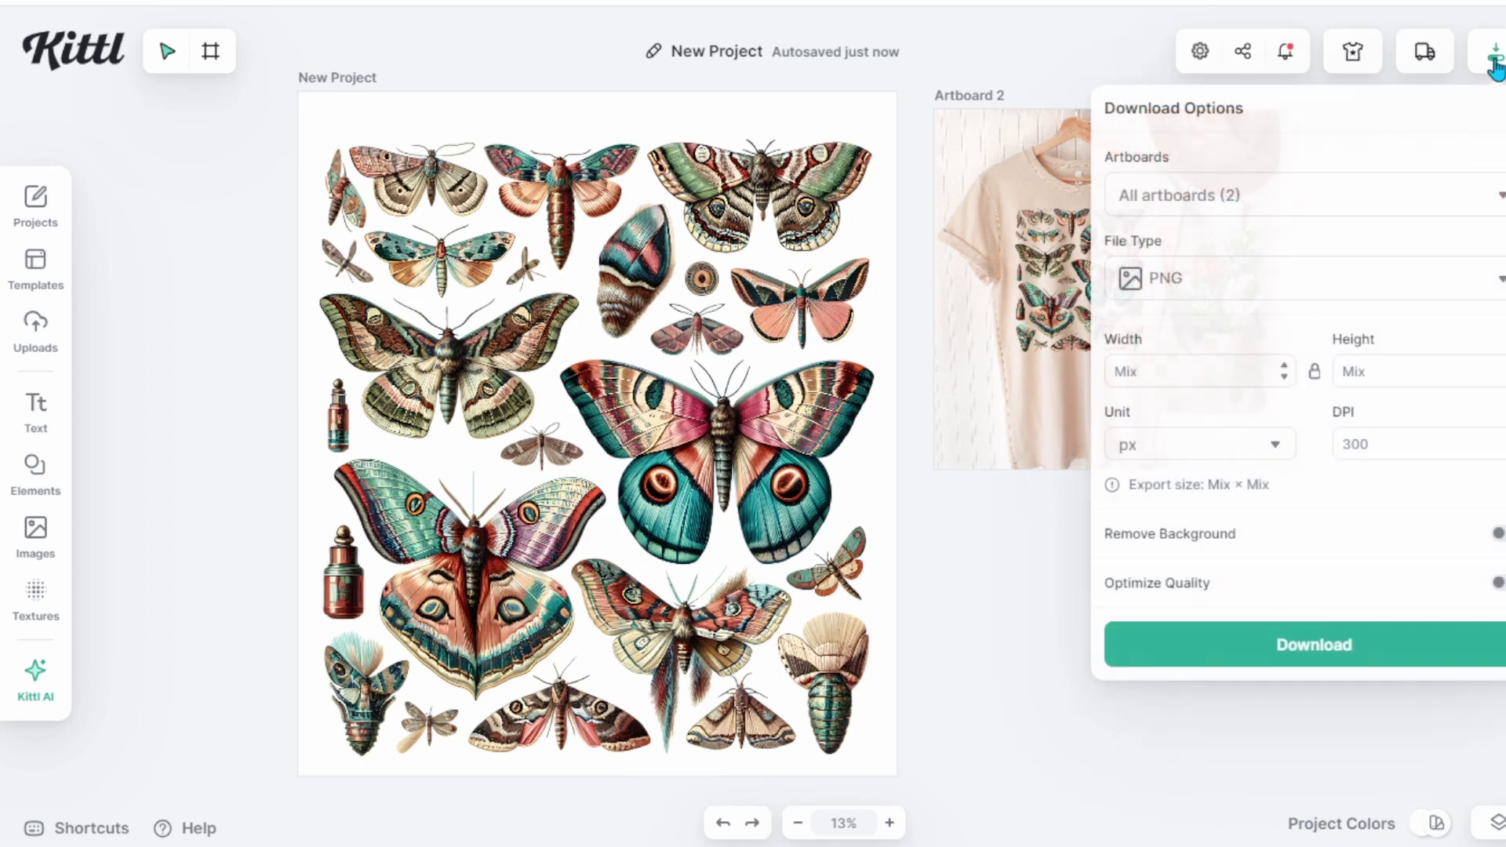
pyautogui.click(1336, 203)
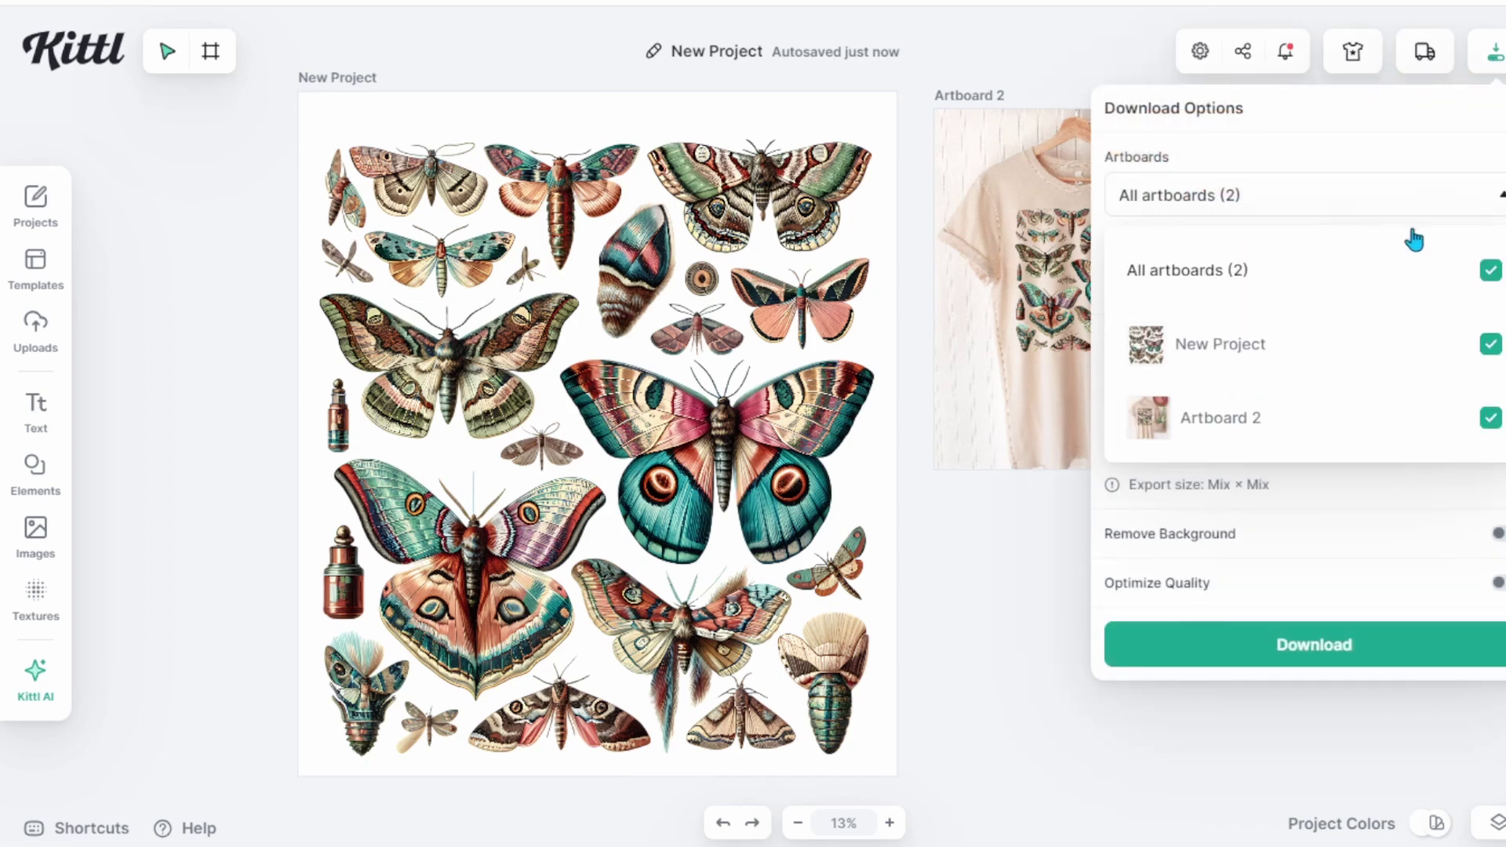
pyautogui.click(1477, 278)
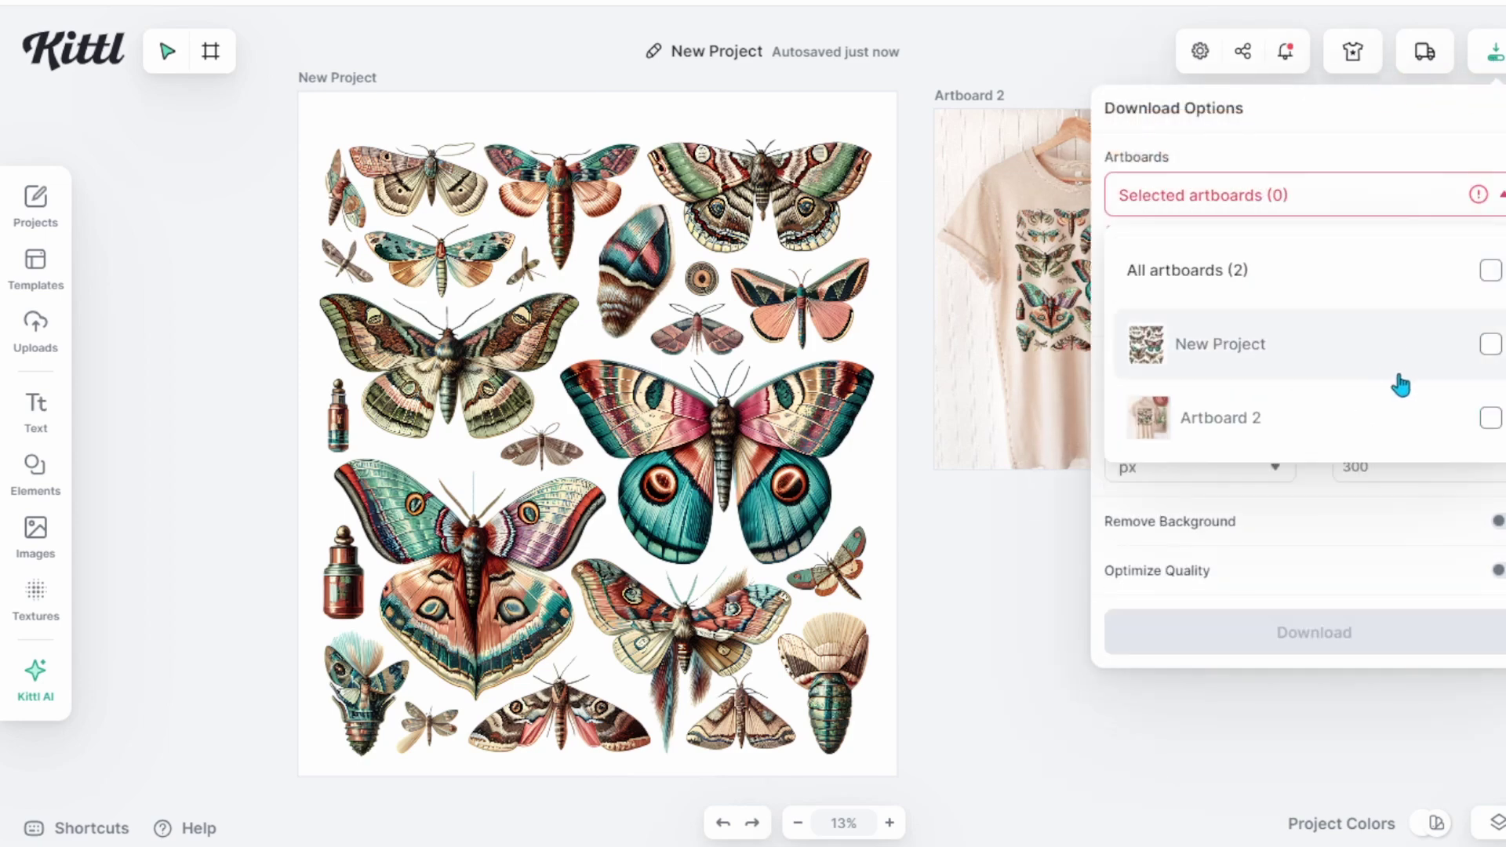
pyautogui.click(1489, 420)
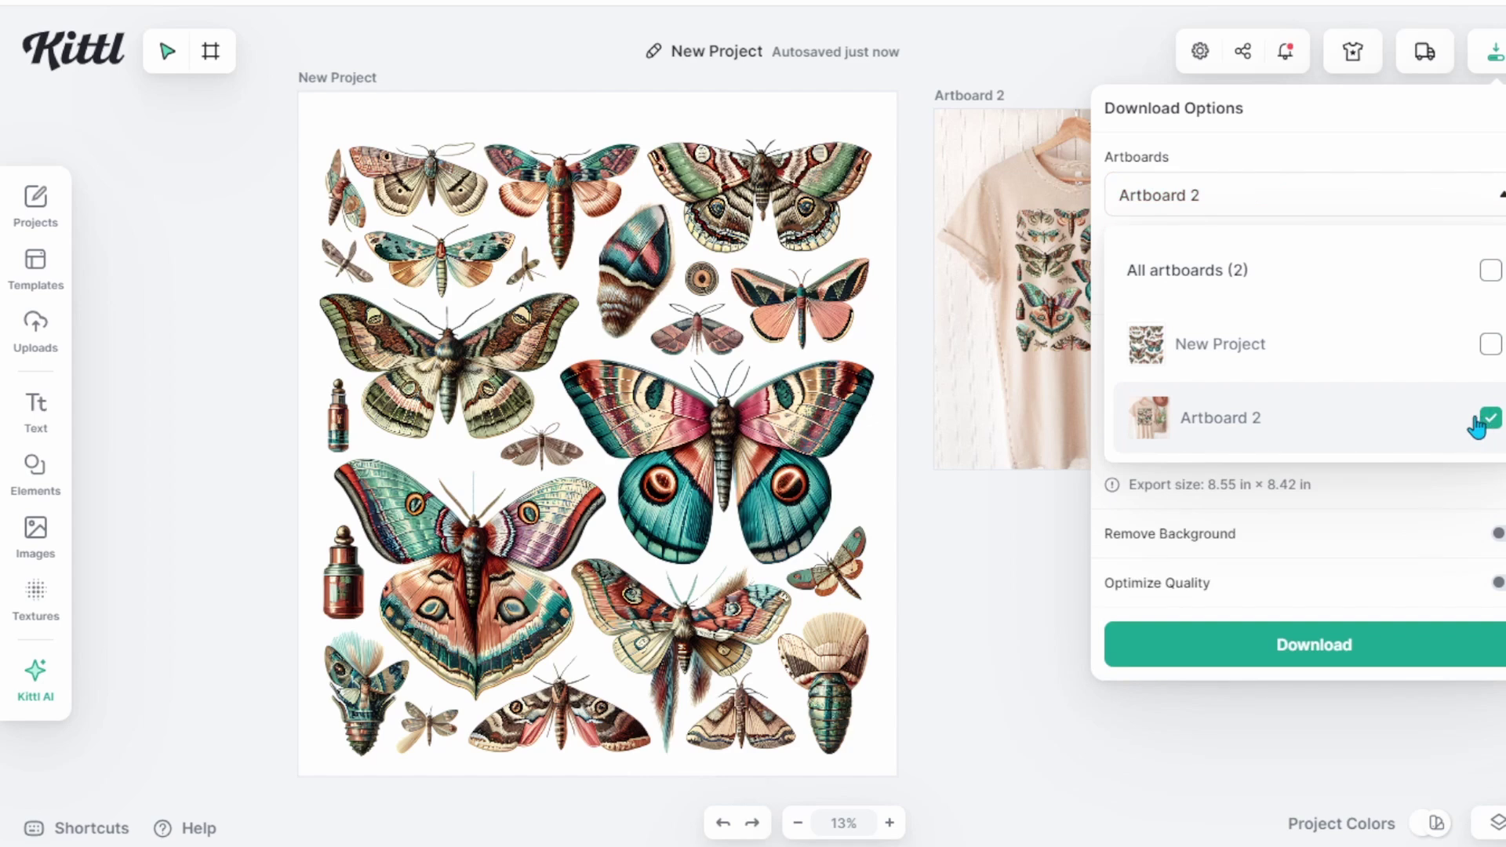
pyautogui.click(1193, 284)
pyautogui.click(1203, 384)
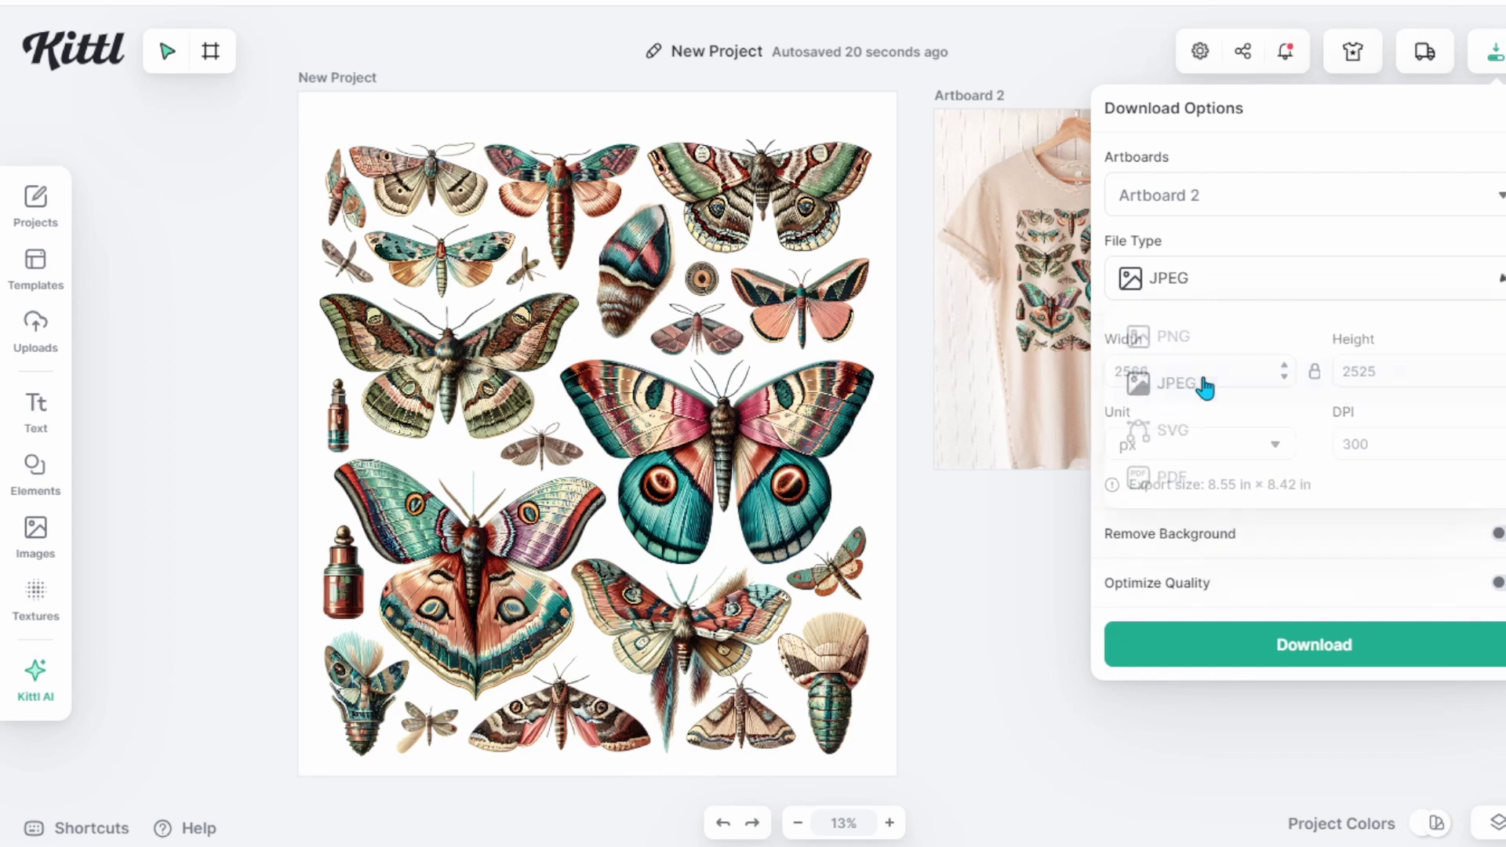
pyautogui.click(1497, 583)
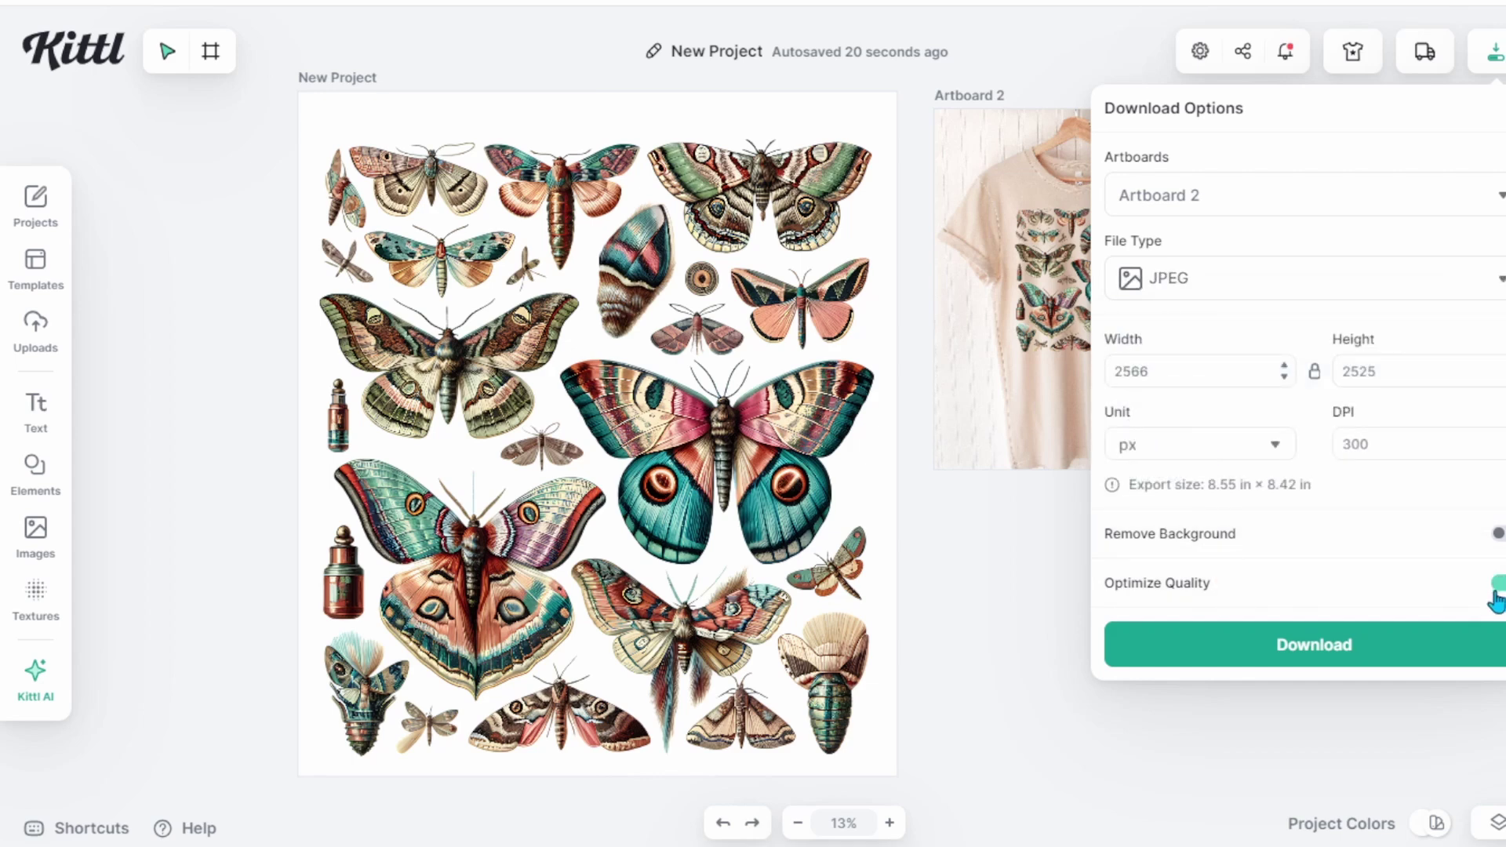
pyautogui.click(1360, 642)
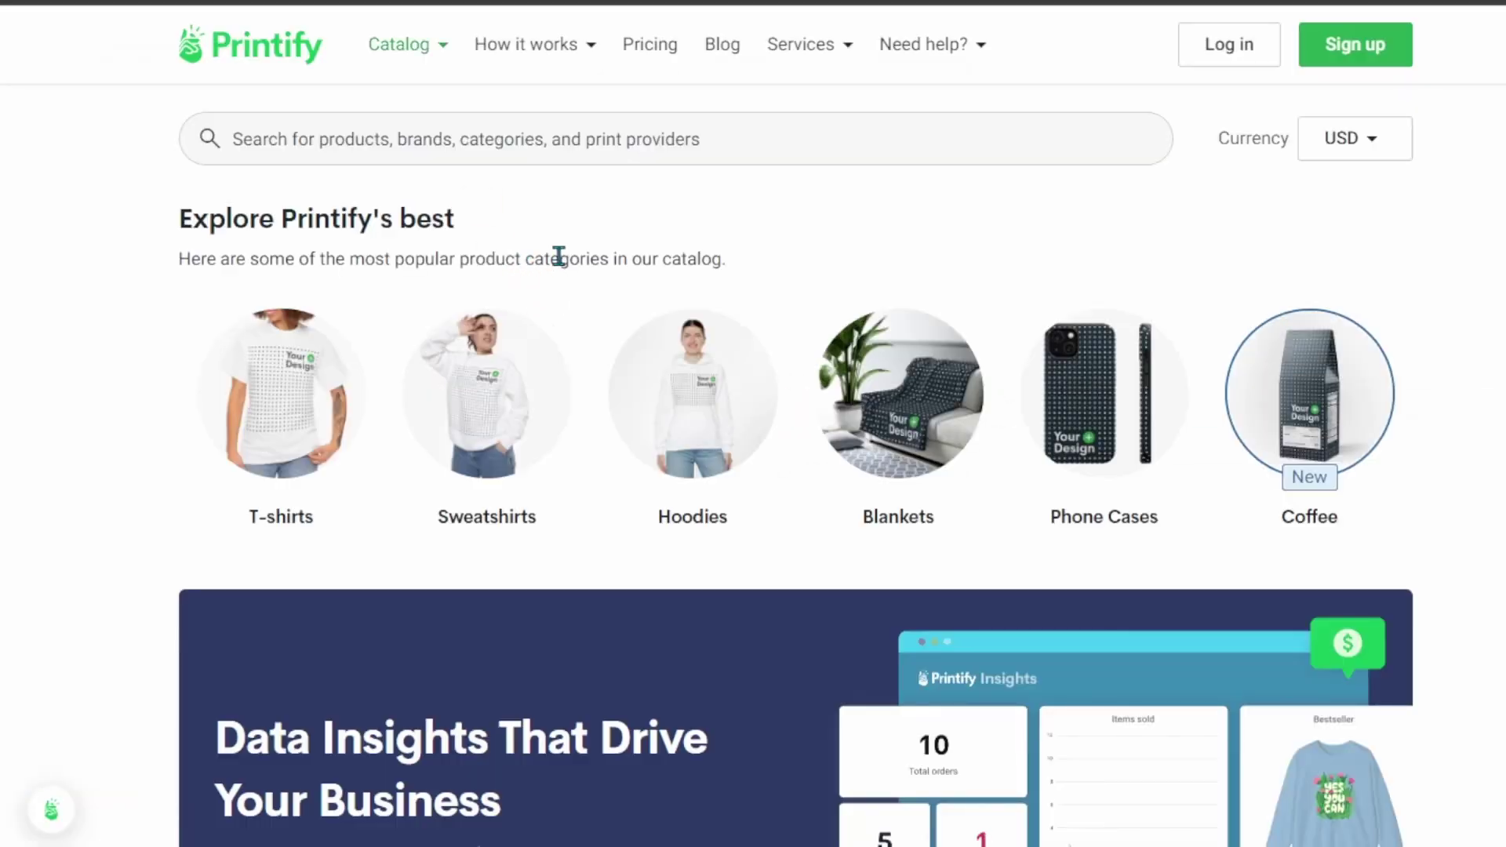
# Browse the men's T-shirts in the catalog and start designing on the Bella+Canvas 3001 Unisex Jersey Short Sleeve Tee.
pyautogui.moveTo(414, 62)
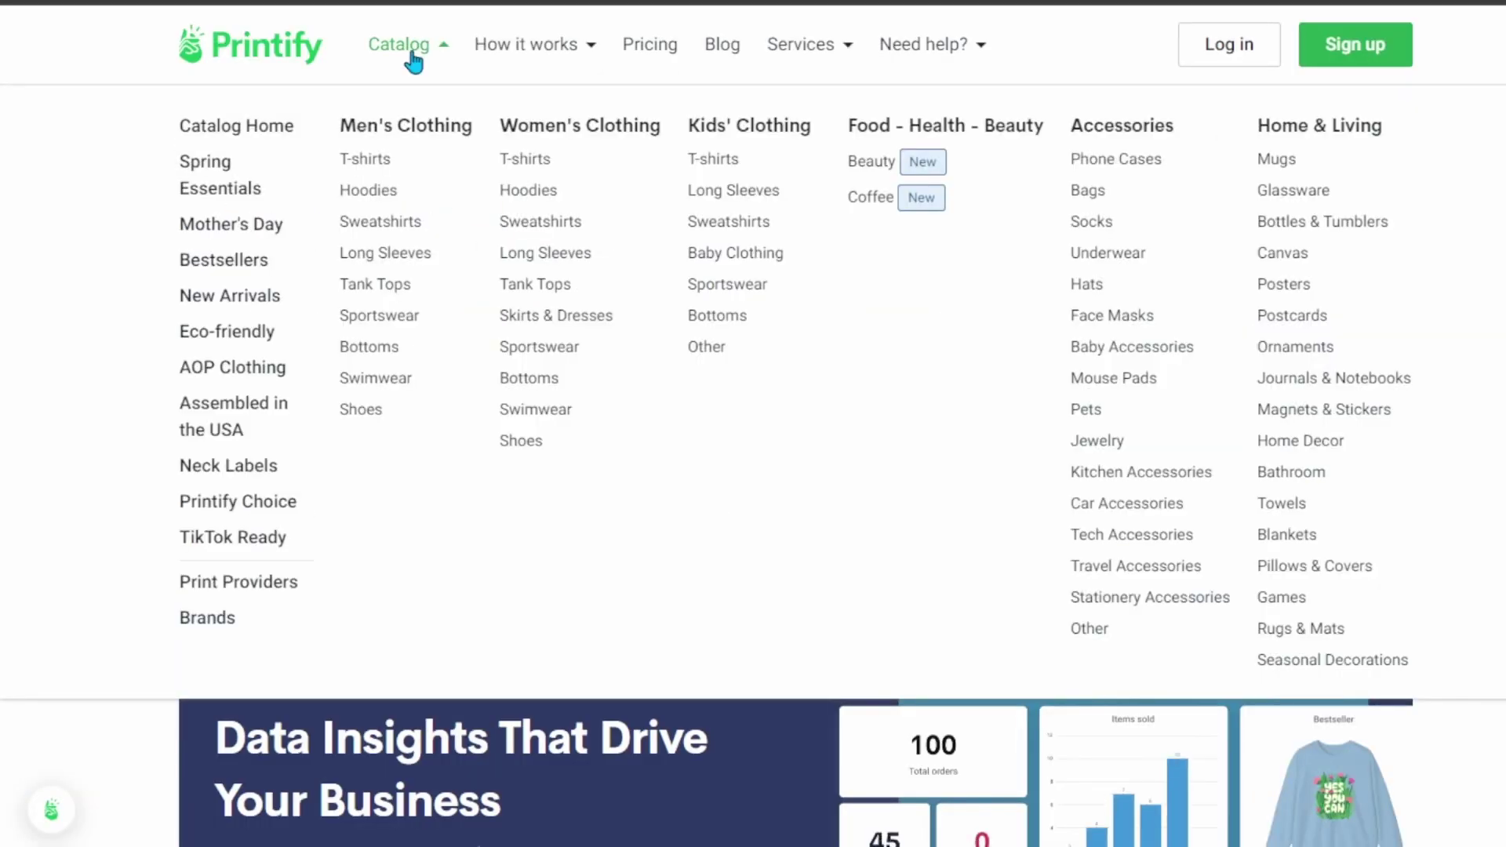
pyautogui.click(367, 159)
pyautogui.scroll(-4, 700, 294)
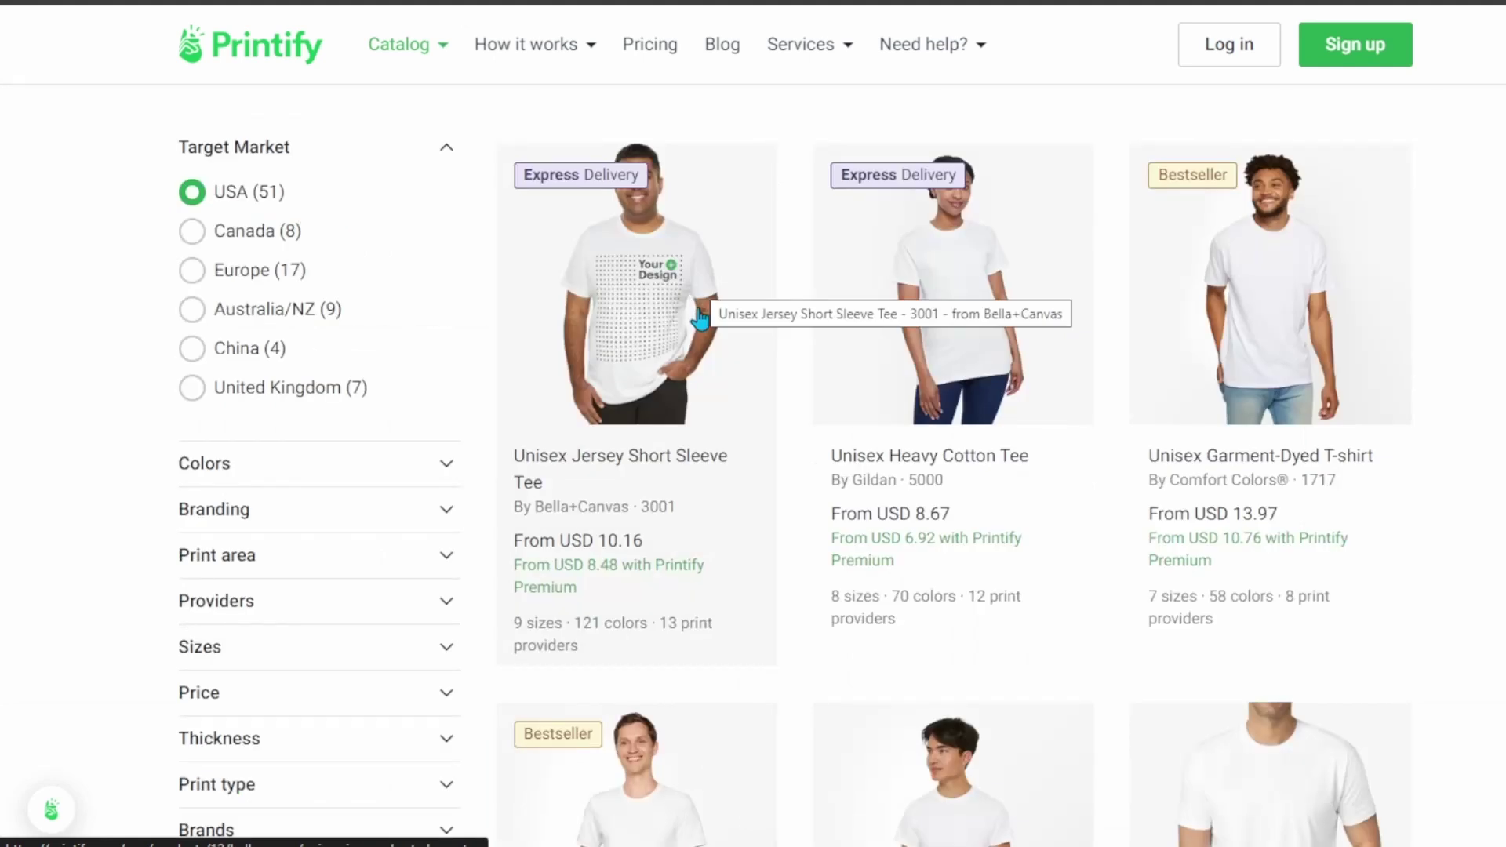
pyautogui.click(702, 335)
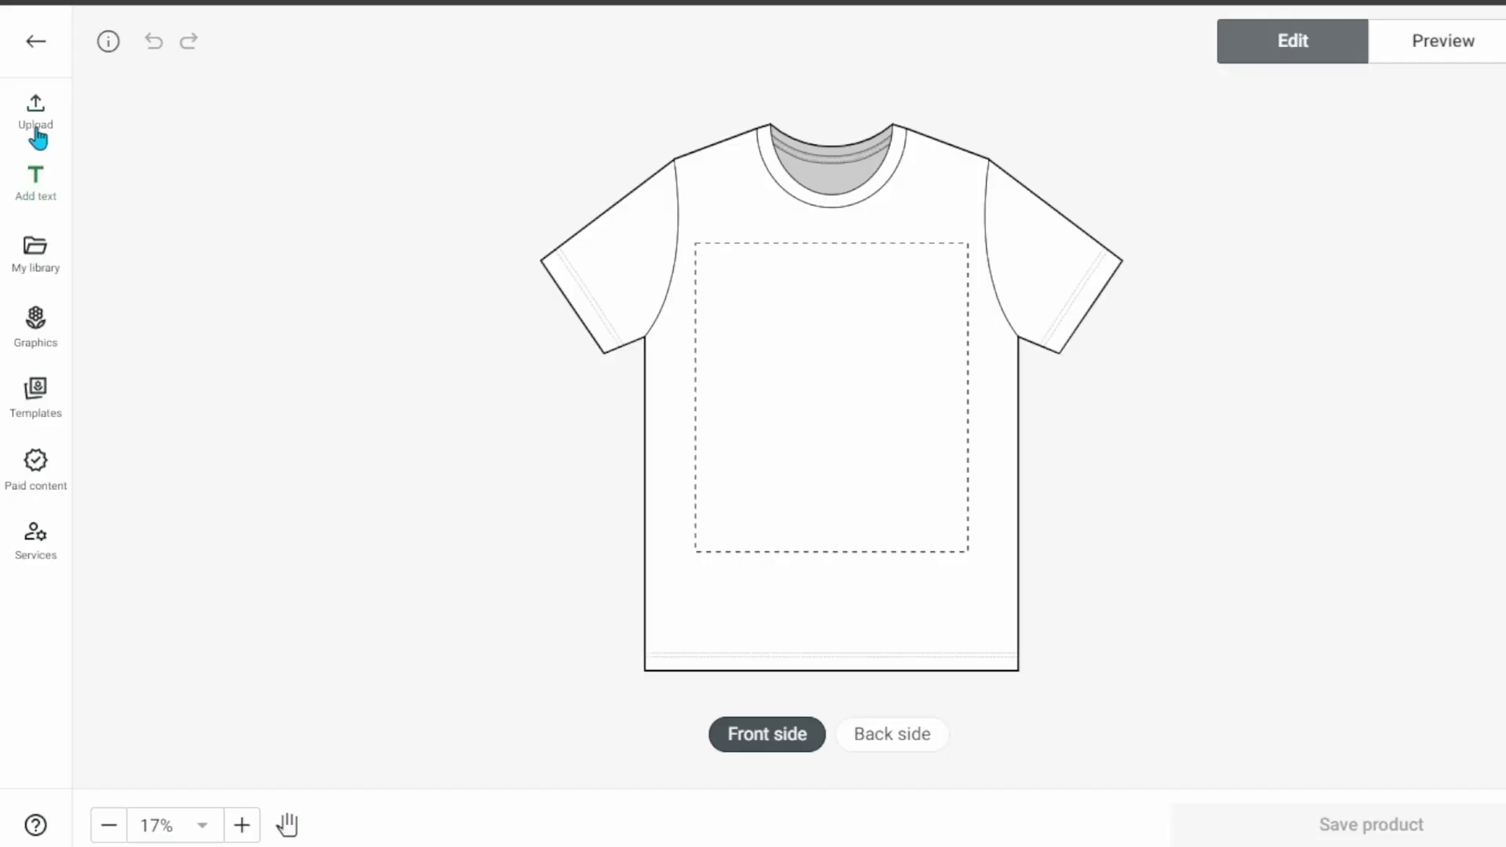
# Upload New Project (12).png to the shirt front, scale it to about 14.76 × 16.87 in and place it slightly higher.
pyautogui.click(34, 118)
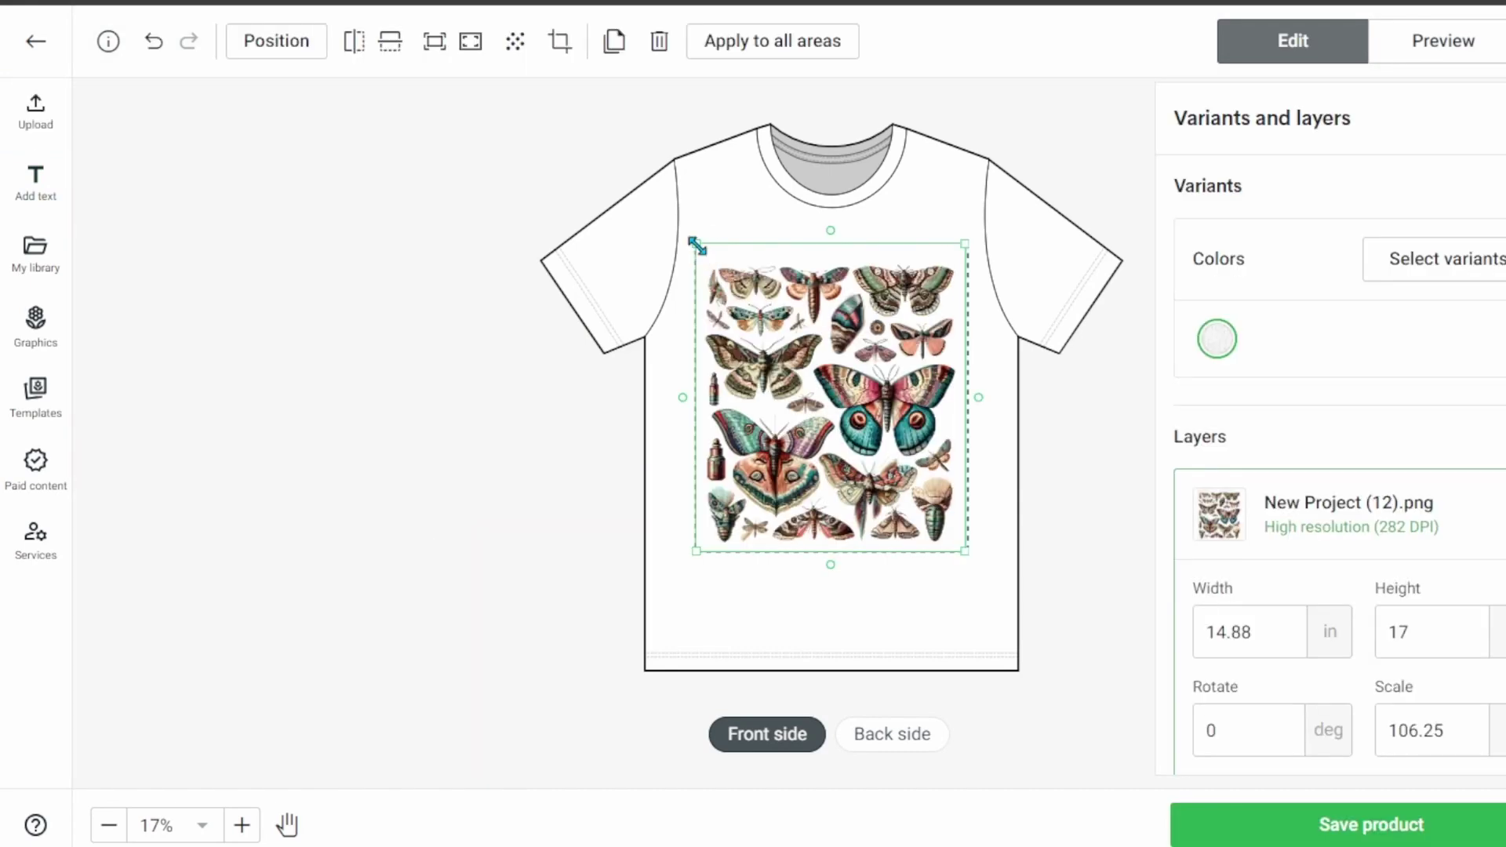
pyautogui.moveTo(686, 242); pyautogui.dragTo(698, 232)
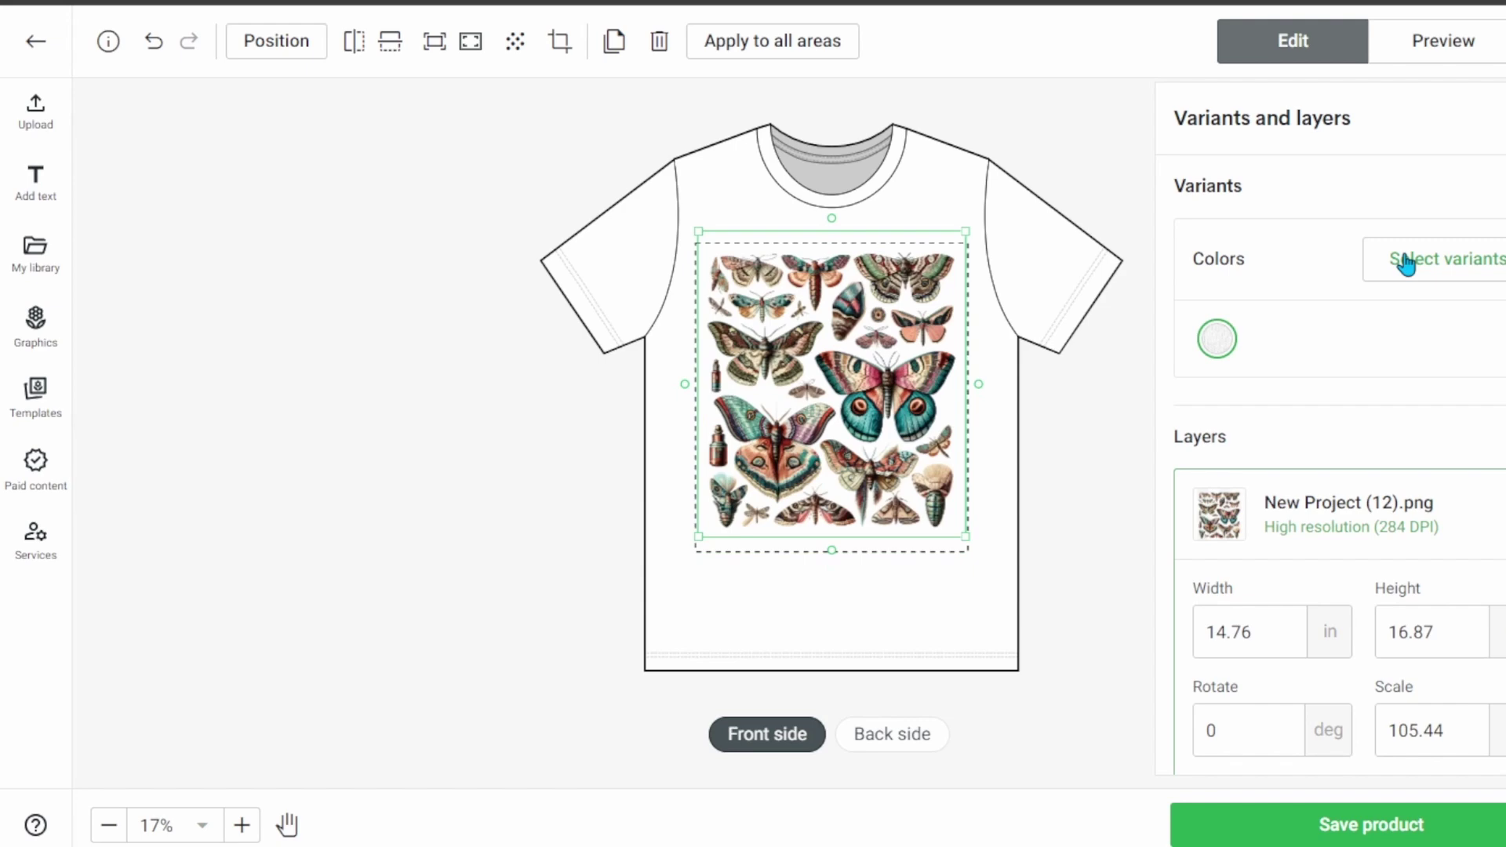
# Select the shirt's color variants, including White, Athletic Heather, Dark Grey Heather, Soft Cream and Heather Ice Blue.
pyautogui.click(1405, 262)
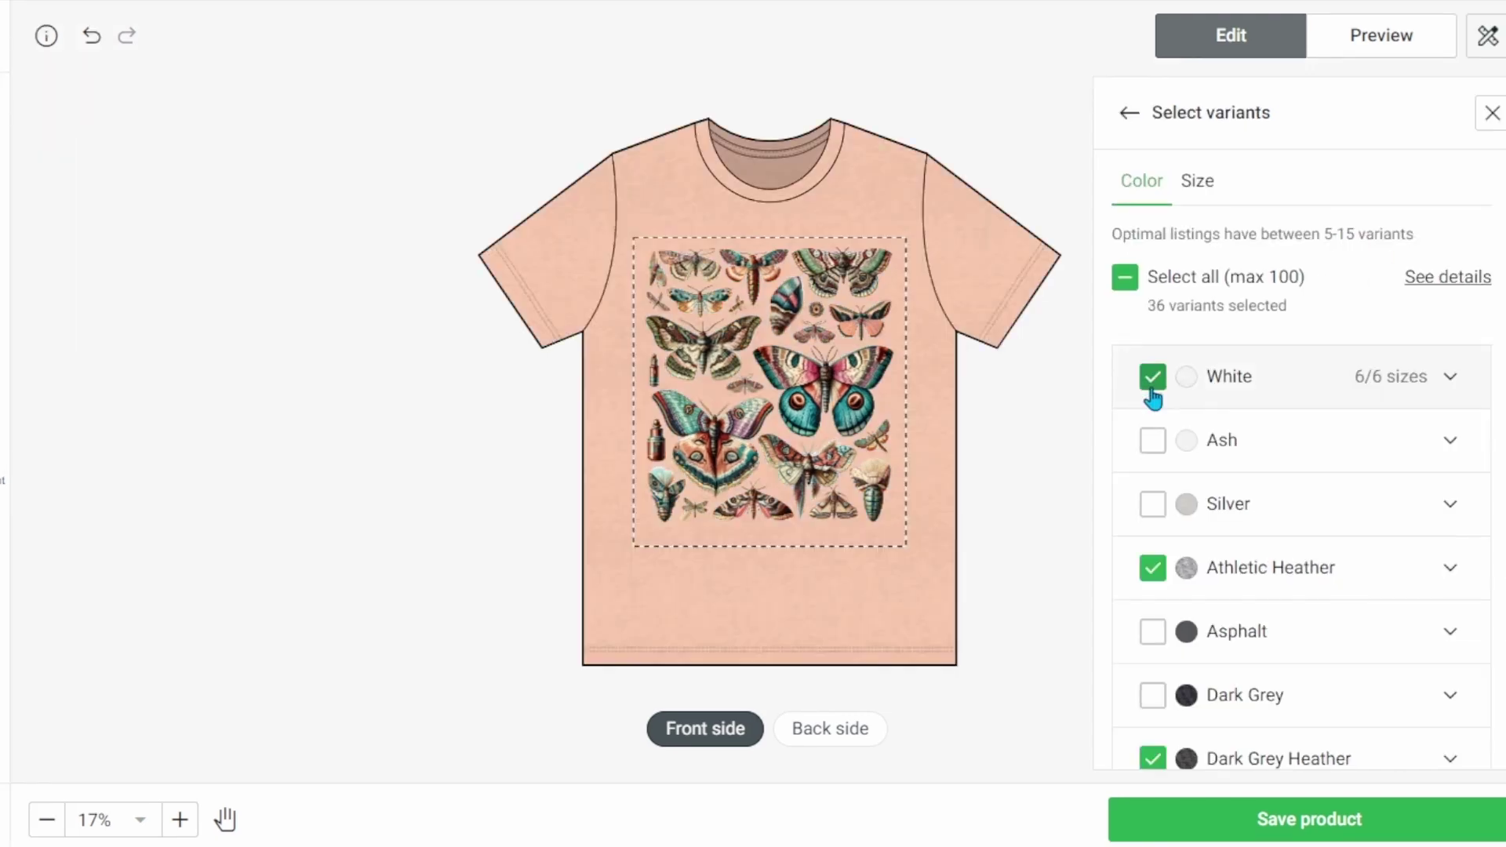
pyautogui.click(1151, 568)
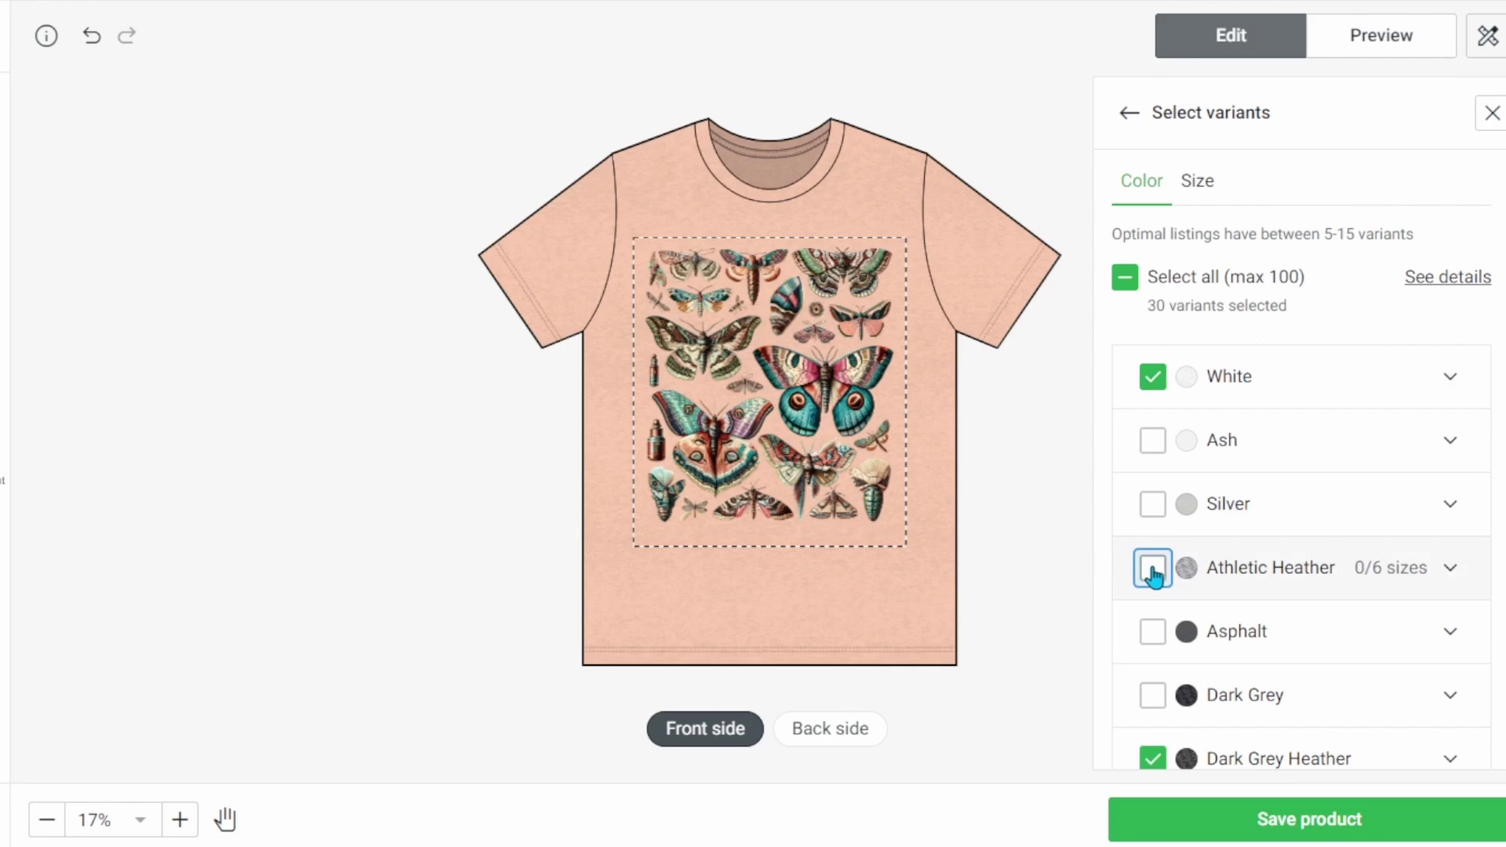
pyautogui.click(1152, 570)
pyautogui.scroll(-3, 1153, 578)
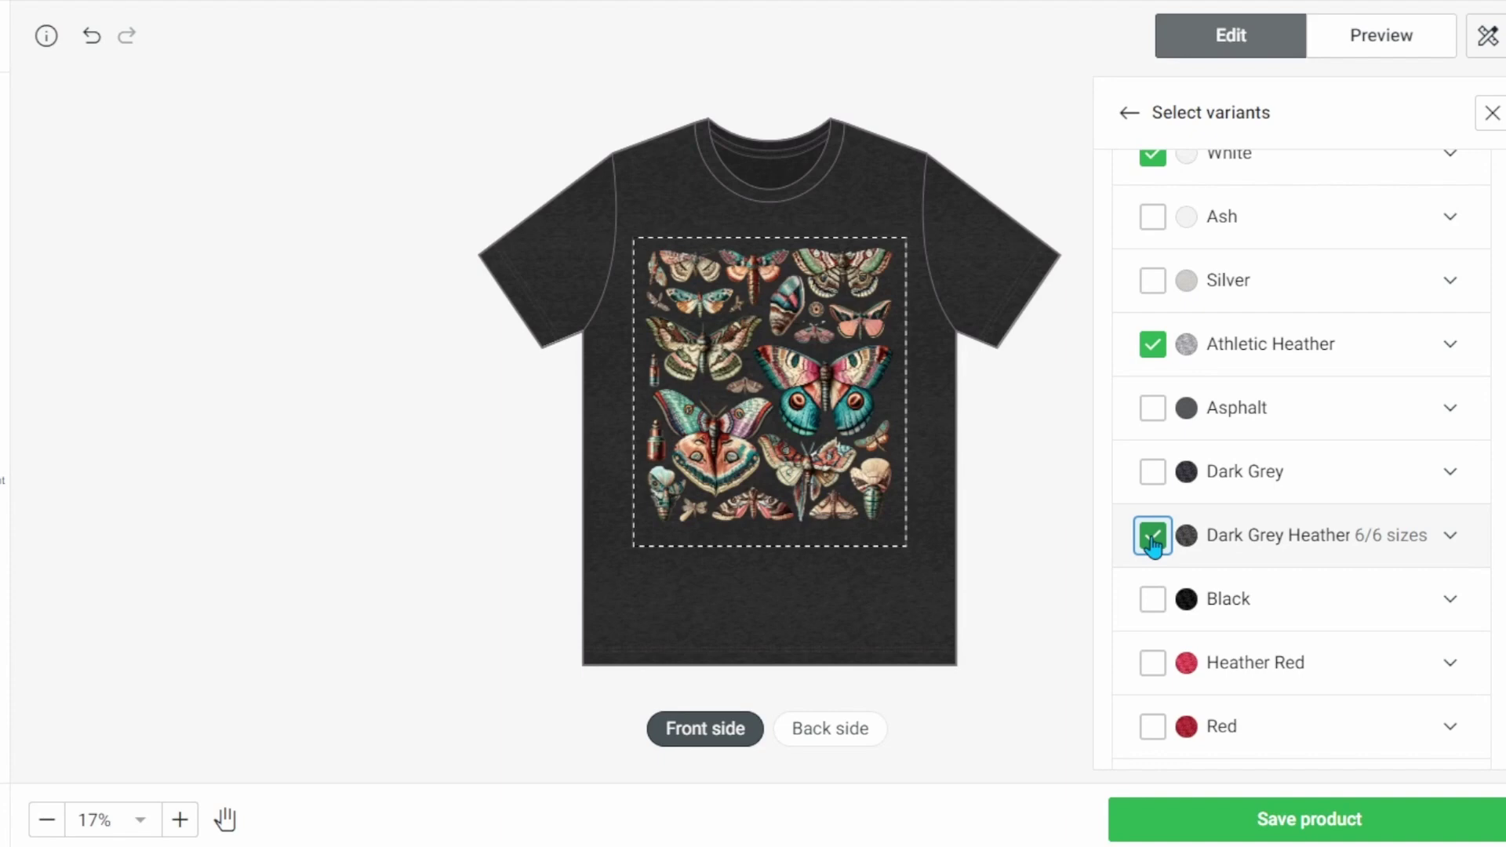
pyautogui.scroll(-6, 1153, 541)
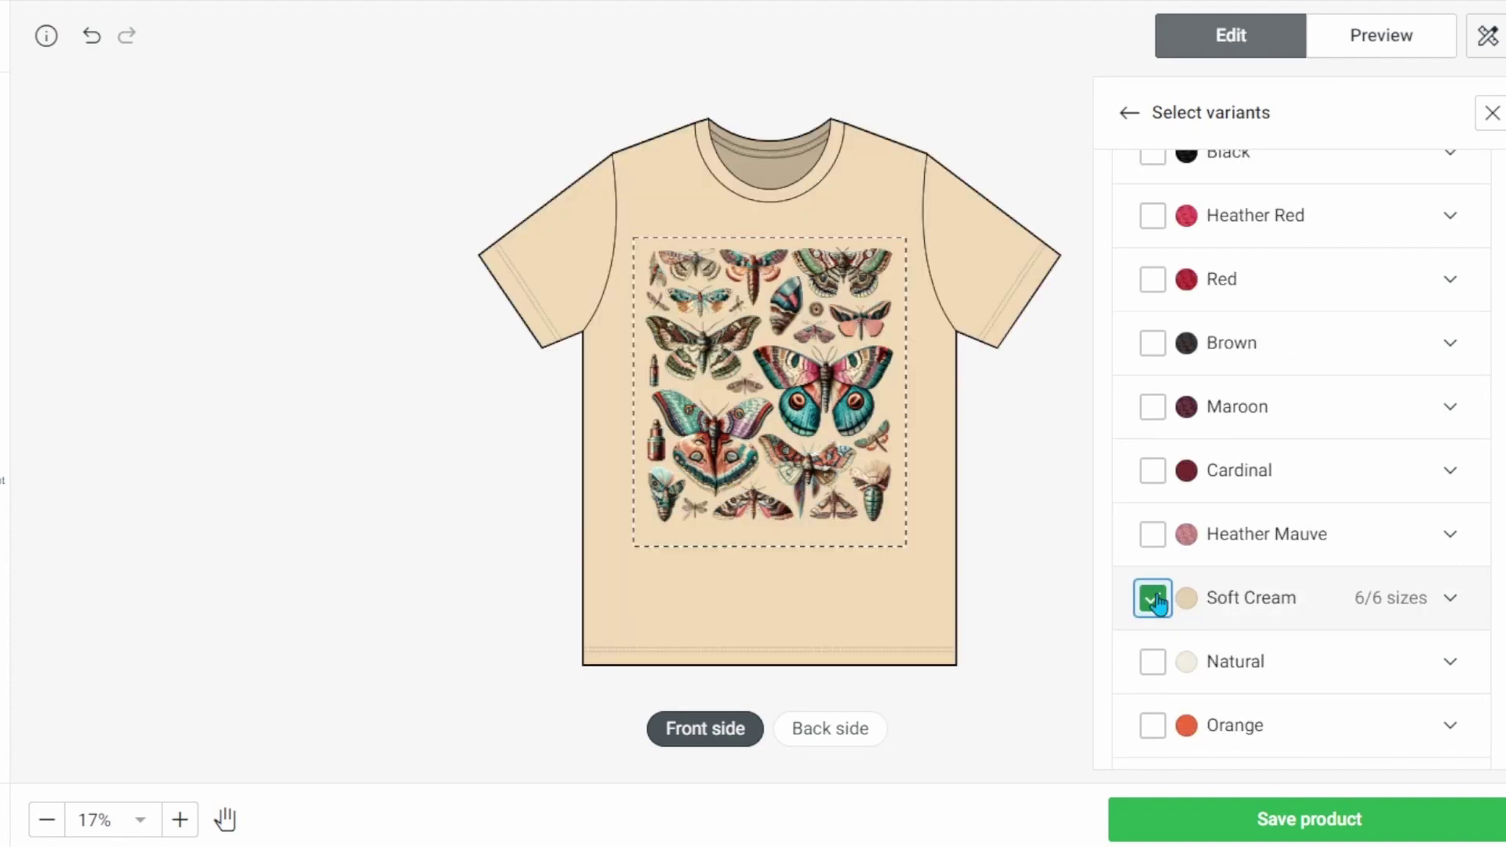
pyautogui.scroll(-5, 1157, 549)
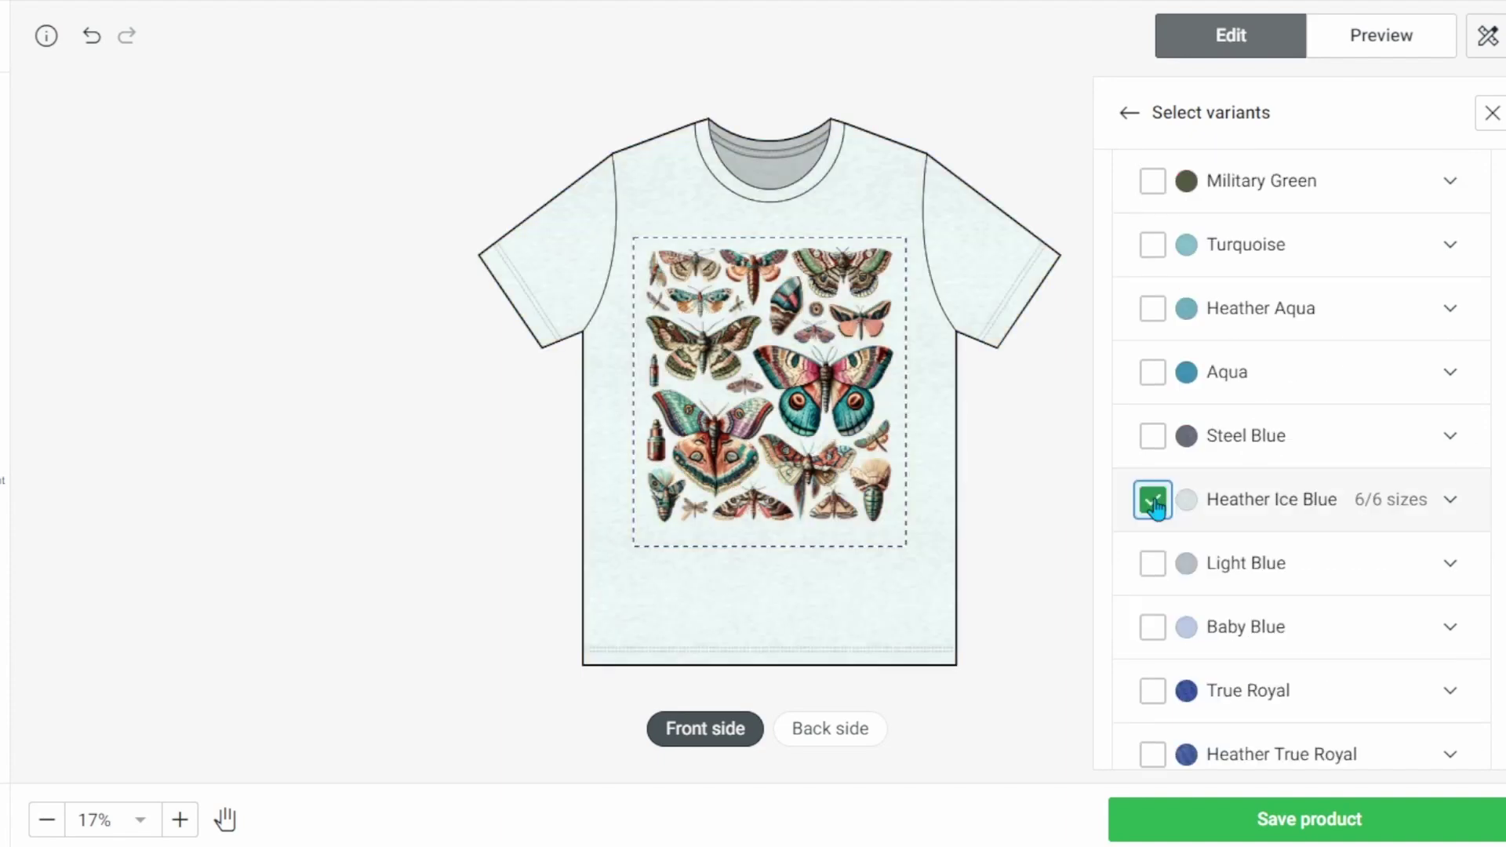
pyautogui.scroll(-8, 1157, 533)
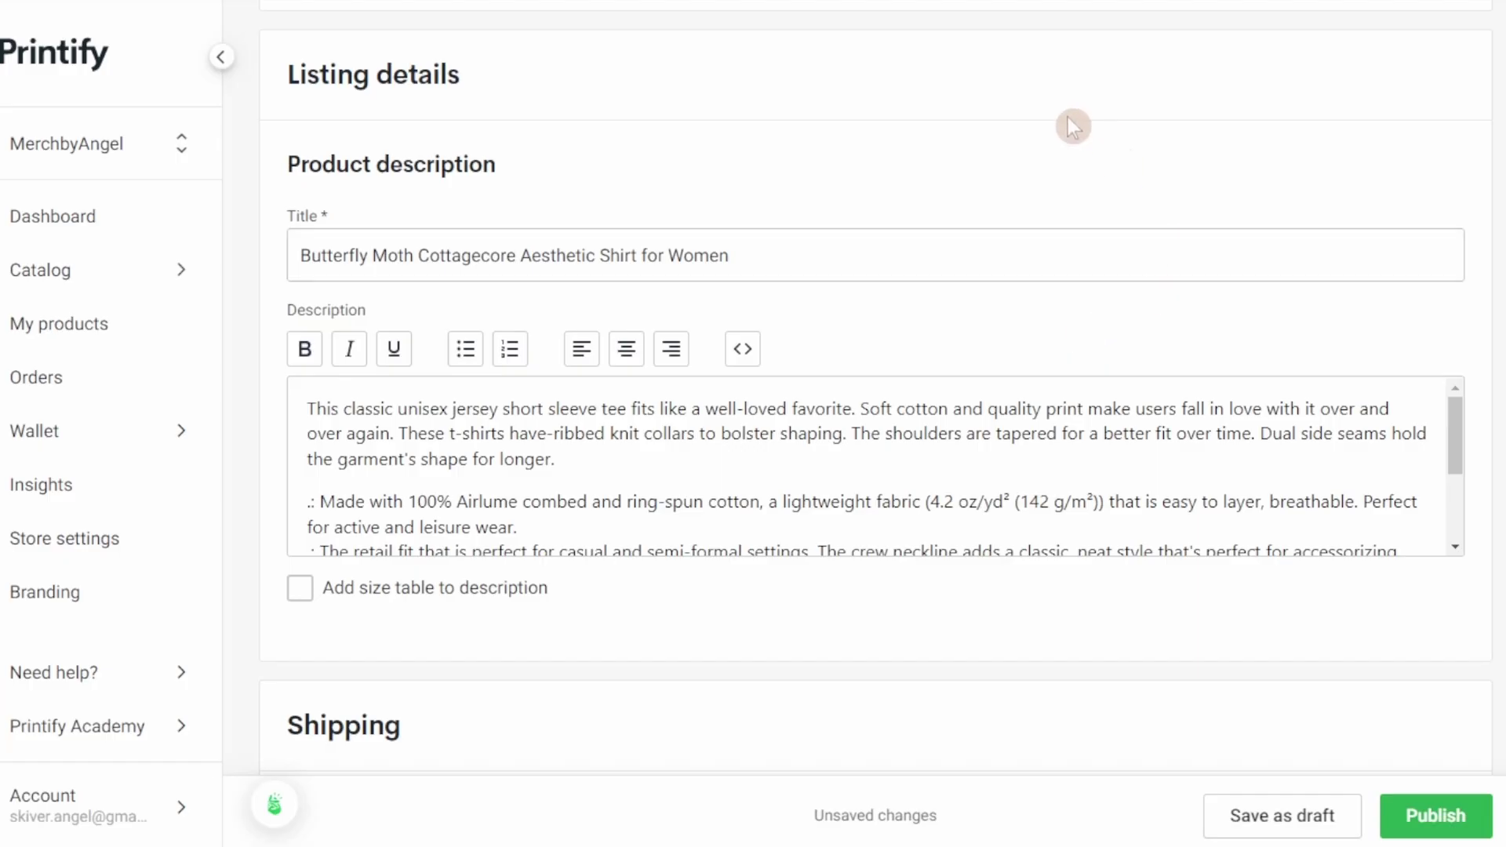
# Review the listing's description, shipping methods, variant pricing and publishing settings.
pyautogui.scroll(-4, 1081, 174)
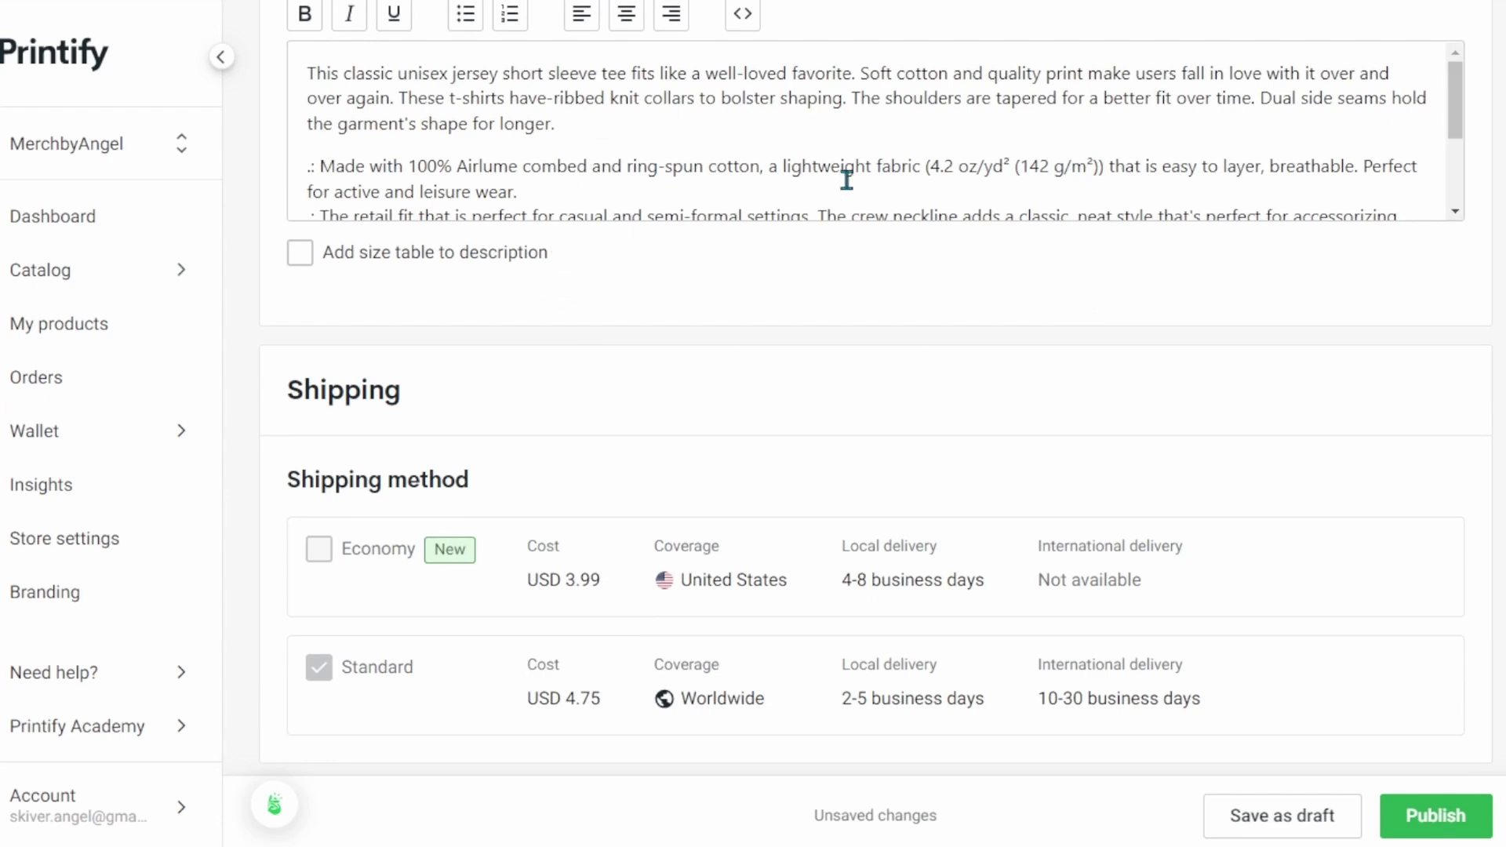
pyautogui.scroll(-12, 894, 238)
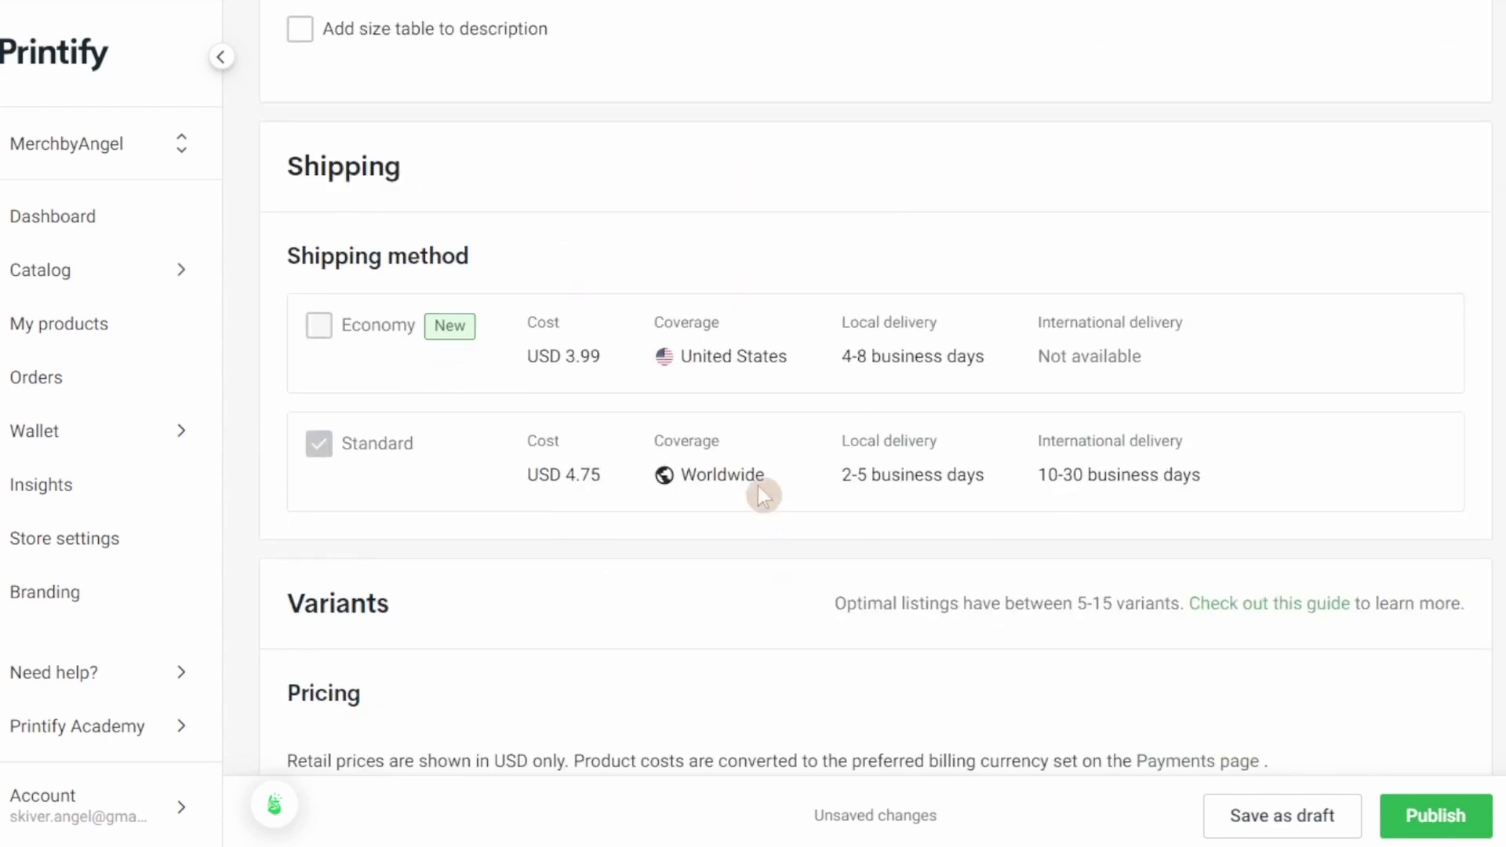
pyautogui.scroll(-3, 936, 304)
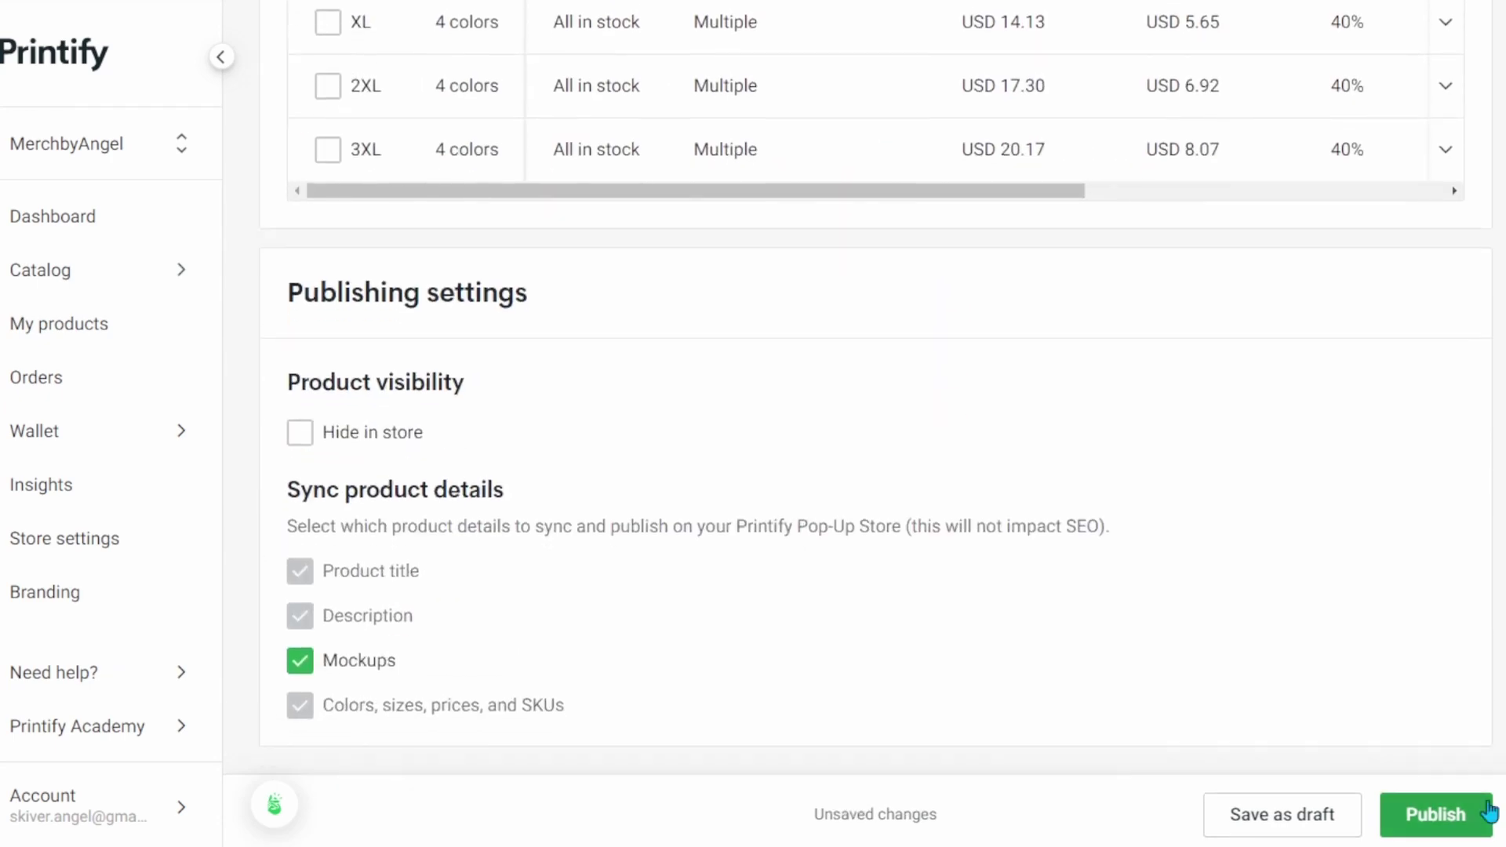